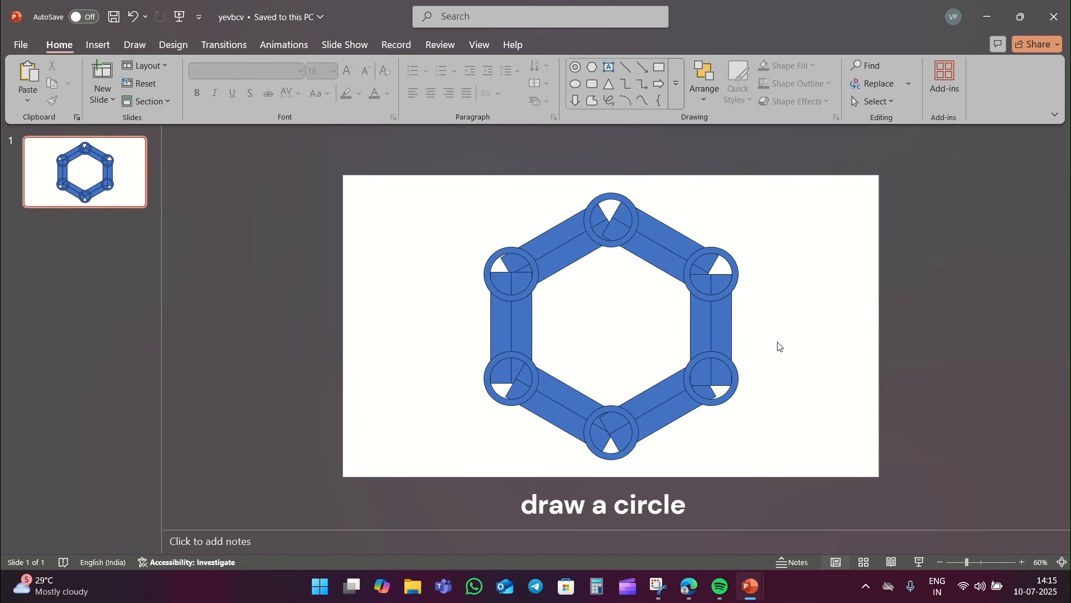
Step: Draw a circle about 2.96 cm wide inside the upper-right ring and copy it into the lower-right and lower-left rings
{"action": "left_click", "coordinate": [574, 84]}
{"action": "mouse_move", "coordinate": [742, 232]}
{"action": "left_mouse_down"}
{"action": "mouse_move", "coordinate": [785, 290]}
{"action": "mouse_move", "coordinate": [775, 272]}
{"action": "mouse_move", "coordinate": [716, 271]}
{"action": "left_mouse_up"}
{"action": "left_click_drag", "start_coordinate": [731, 253], "coordinate": [524, 389]}
{"action": "key", "text": "ctrl+c"}
{"action": "key", "text": "ctrl+v"}
{"action": "key", "text": "ctrl+v"}
{"action": "key", "text": "ctrl+z"}
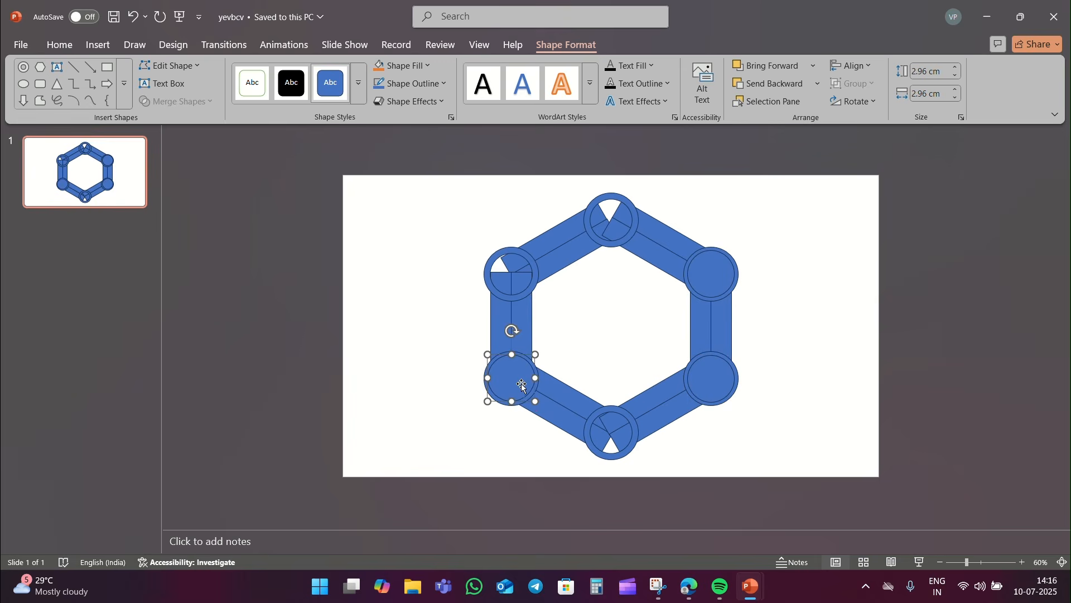
Step: Place further copies of the 2.96 cm circle inside the top, upper-left and bottom rings
{"action": "key", "text": "ctrl+Down"}
{"action": "left_click_drag", "start_coordinate": [521, 376], "coordinate": [612, 441]}
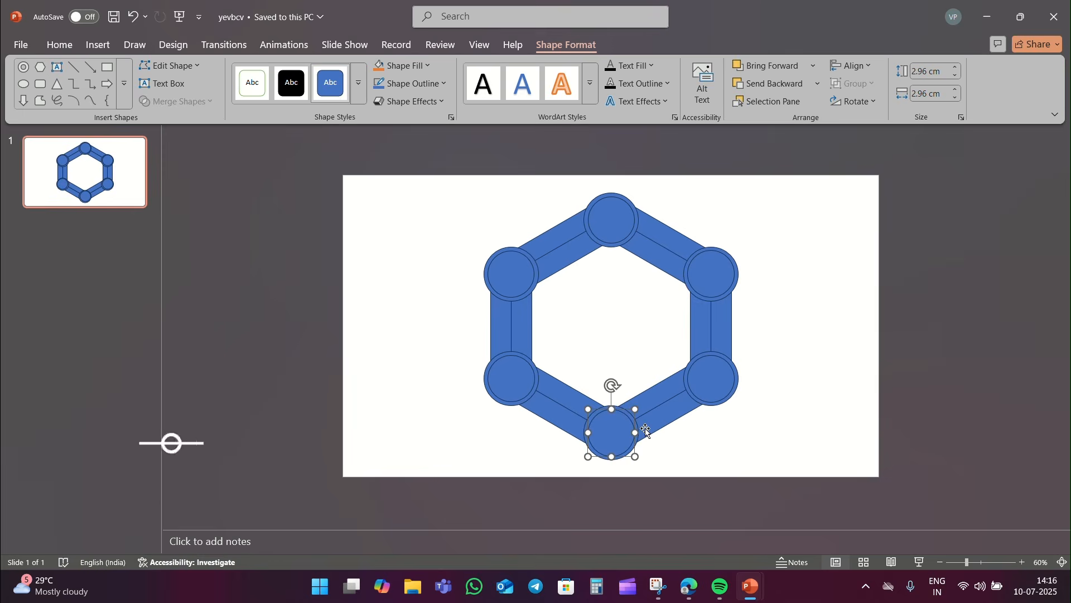
{"action": "left_click", "coordinate": [781, 351]}
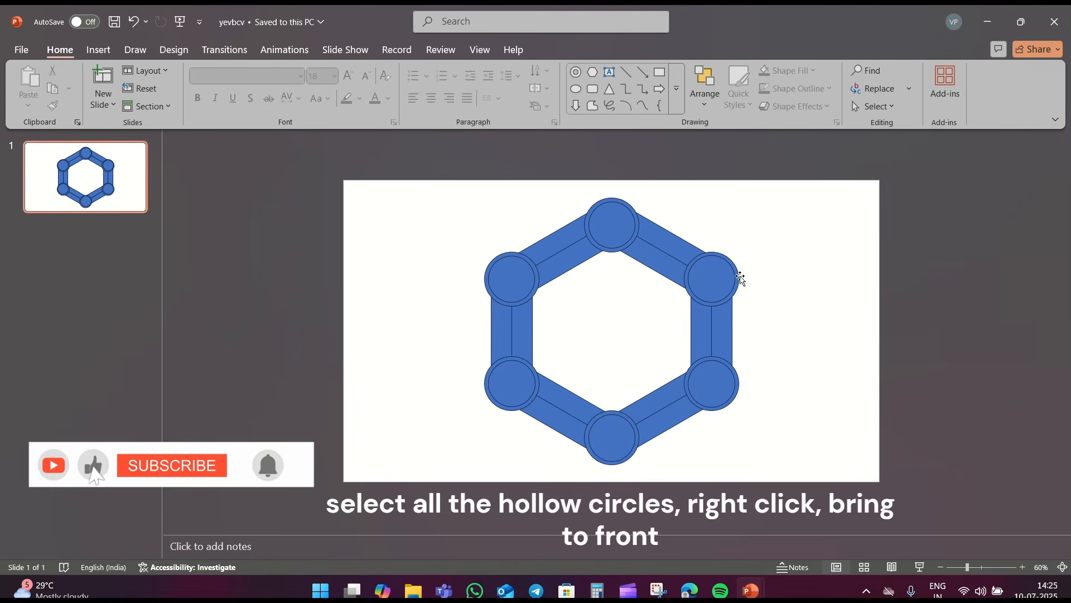
Step: Select all six hollow circles at the hexagon's corners and bring them to the front
{"action": "left_click", "coordinate": [738, 273]}
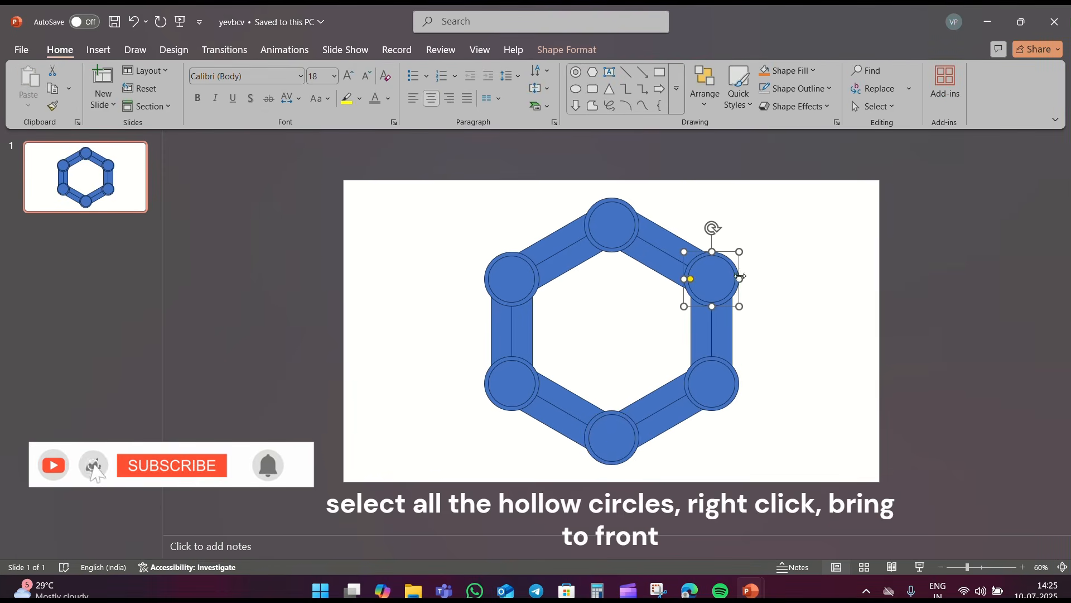
{"action": "left_click", "coordinate": [636, 222], "text": "shift"}
{"action": "left_click", "coordinate": [514, 253], "text": "shift"}
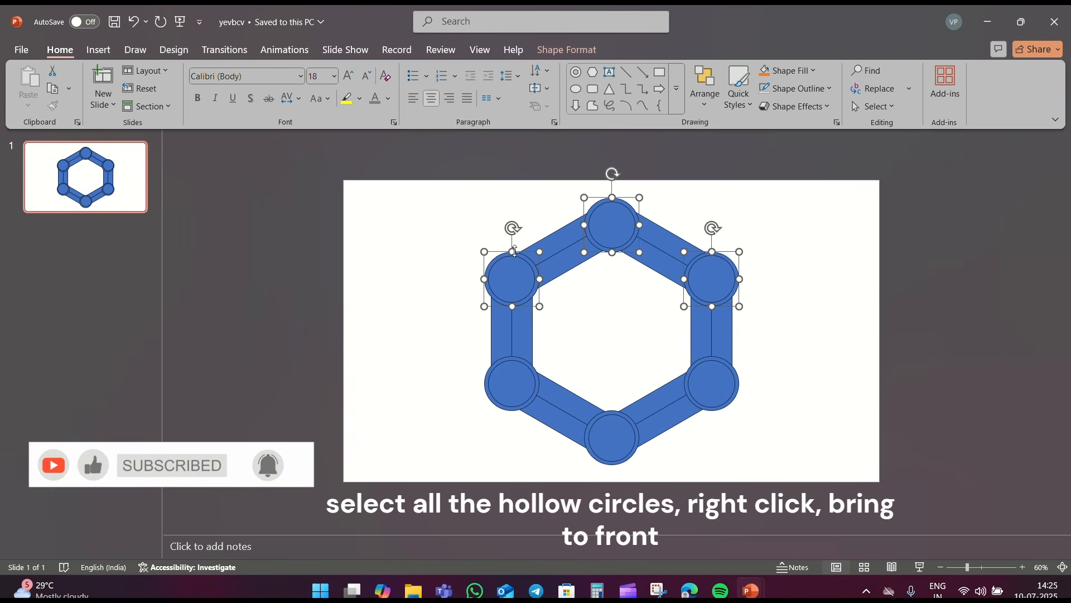
{"action": "left_click", "coordinate": [527, 369], "text": "shift"}
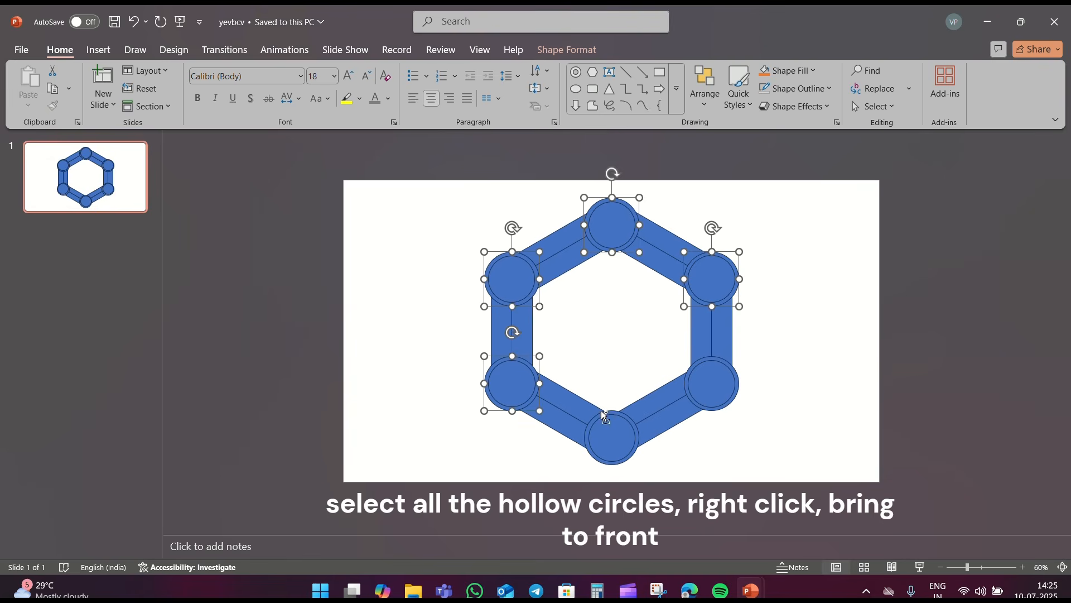
{"action": "left_click", "coordinate": [604, 411], "text": "shift"}
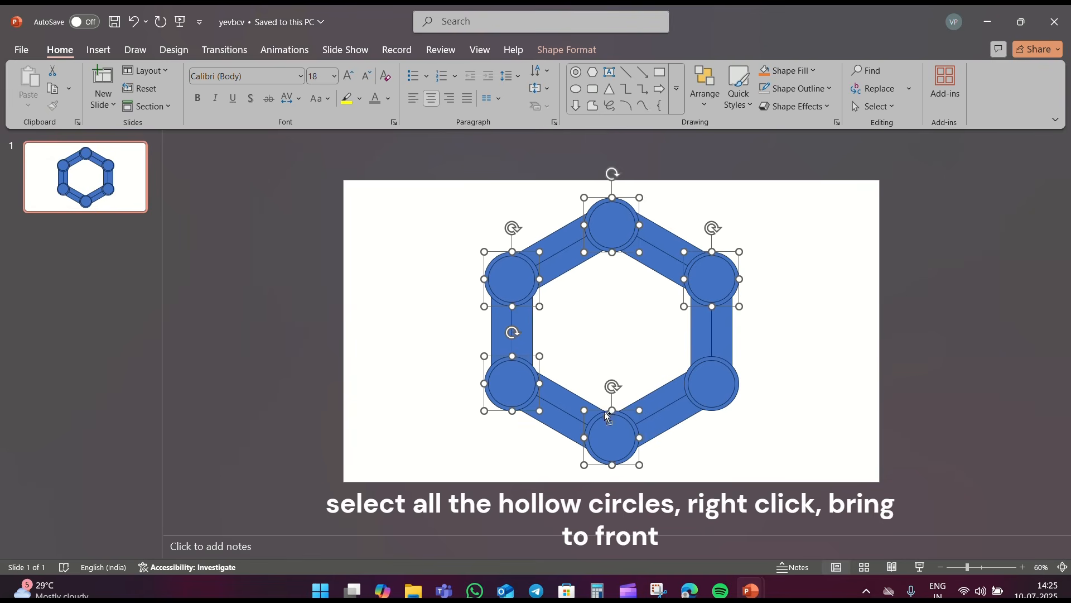
{"action": "left_click", "coordinate": [702, 365], "text": "shift"}
{"action": "right_click", "coordinate": [716, 357]}
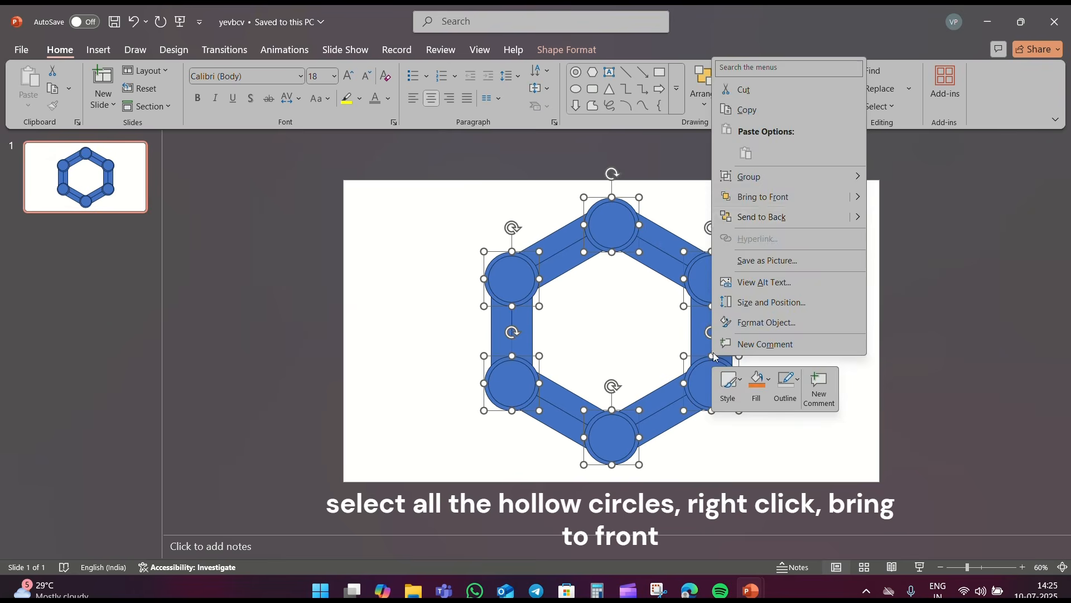
{"action": "left_click", "coordinate": [762, 197]}
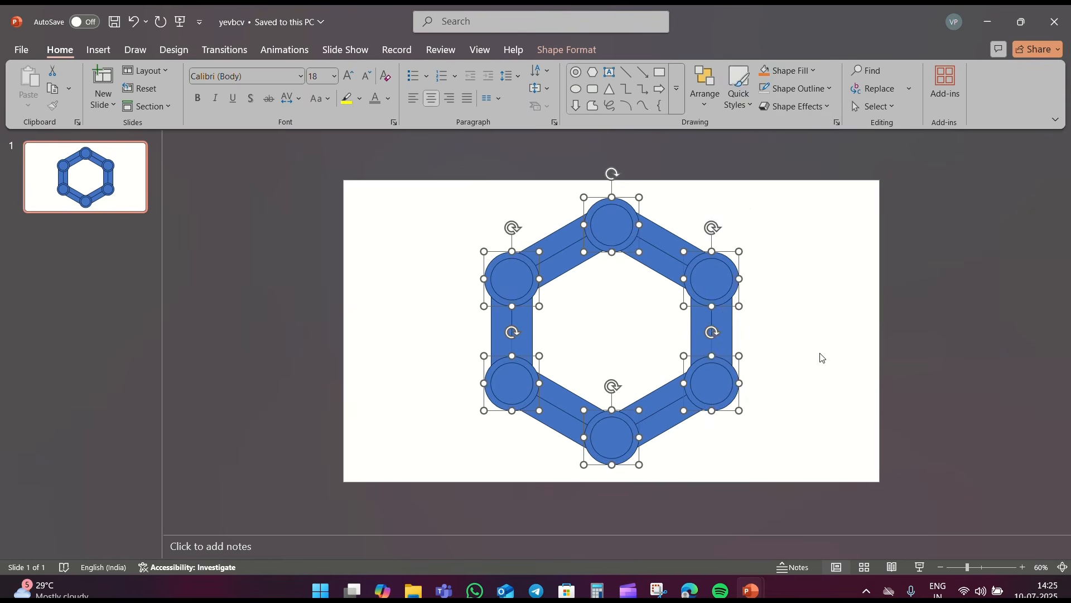
{"action": "left_click", "coordinate": [773, 382]}
Step: Open the shape formatting for the outer half of the hexagon's lower-left bar and give it a gradient fill
{"action": "left_click", "coordinate": [542, 422]}
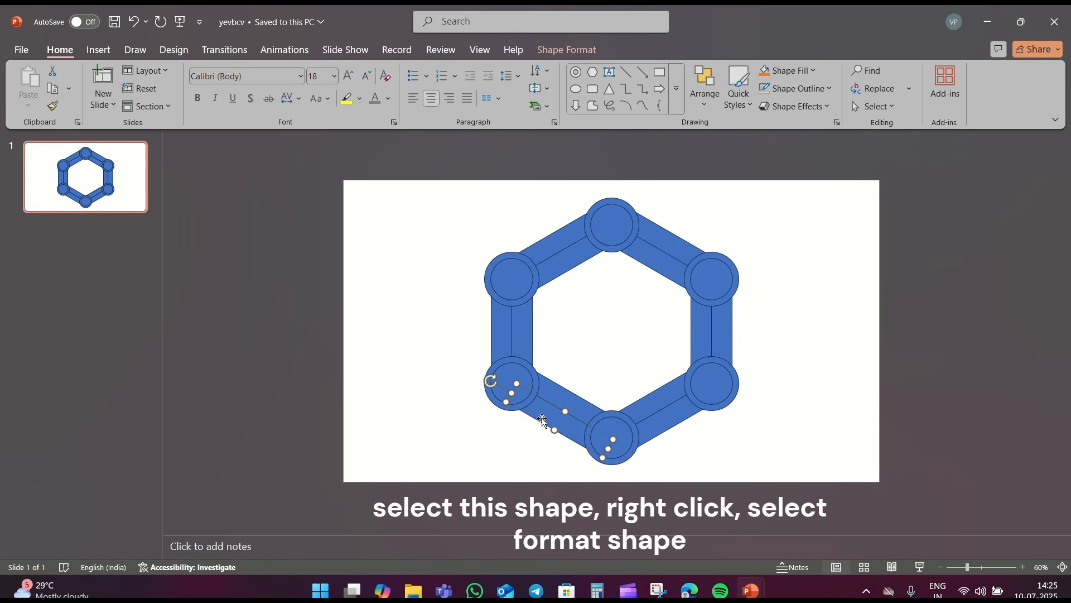
{"action": "right_click", "coordinate": [543, 421]}
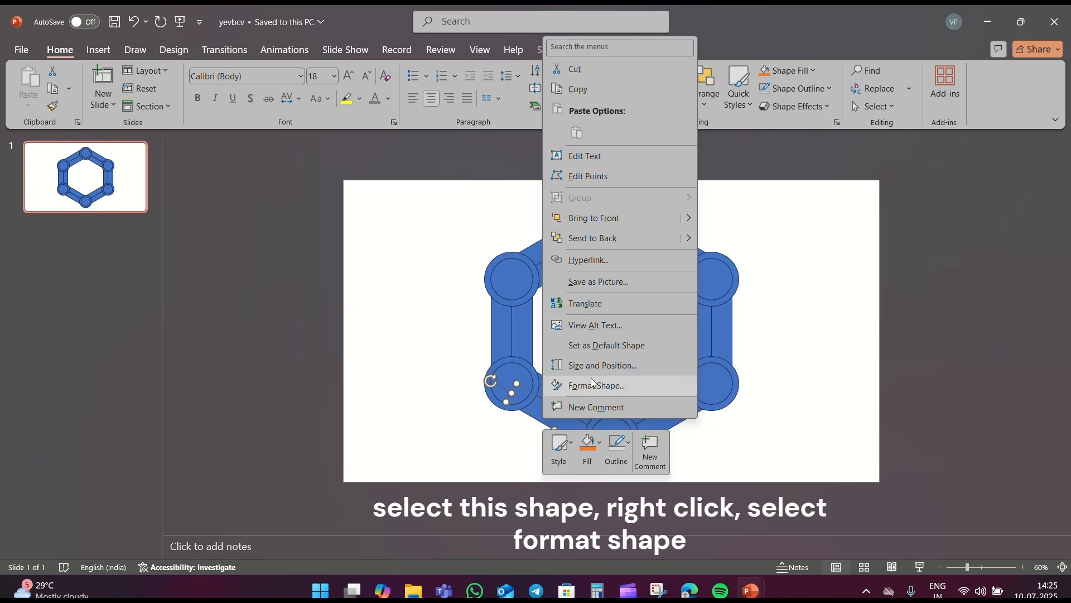
{"action": "left_click", "coordinate": [591, 378]}
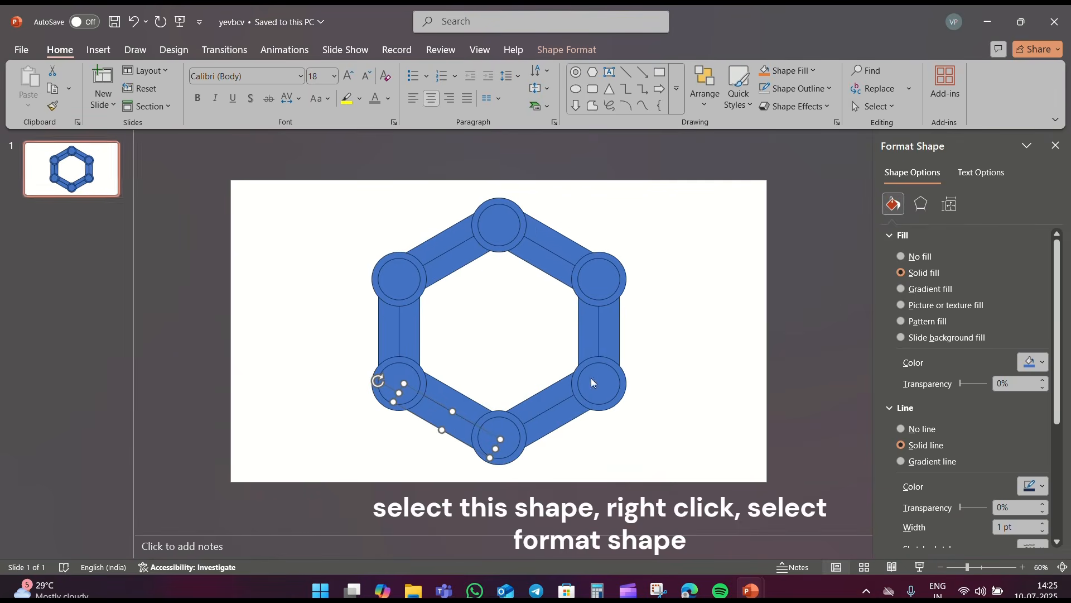
{"action": "left_click", "coordinate": [916, 290]}
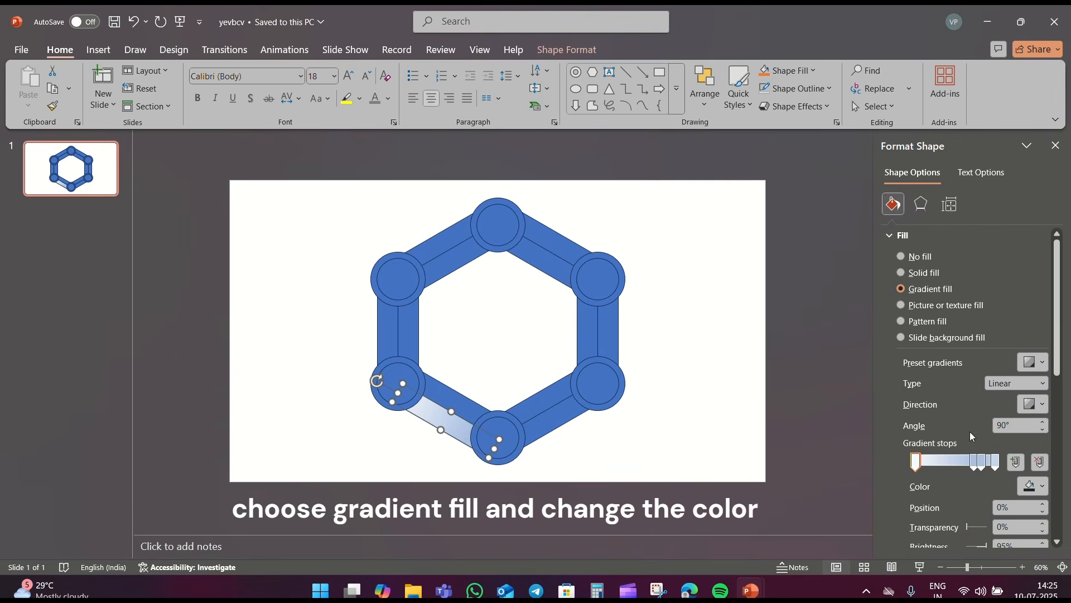
Step: Reduce the lower-left bar's gradient to two stops, teal at 0% and dark teal at 100%
{"action": "left_click", "coordinate": [976, 461]}
{"action": "left_click", "coordinate": [916, 462]}
{"action": "left_click", "coordinate": [1034, 486]}
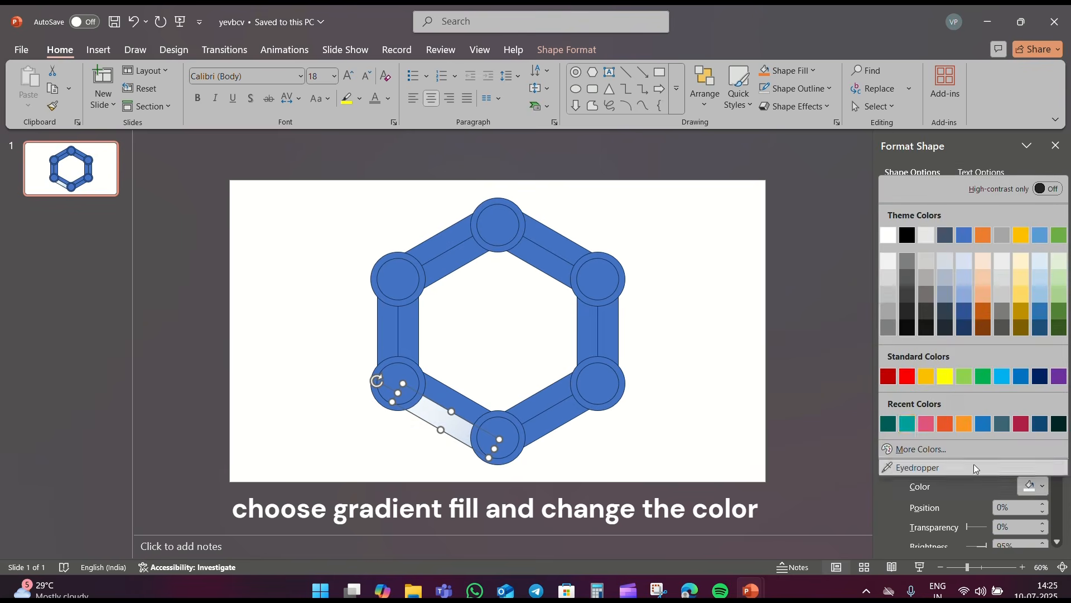
{"action": "left_click", "coordinate": [888, 424]}
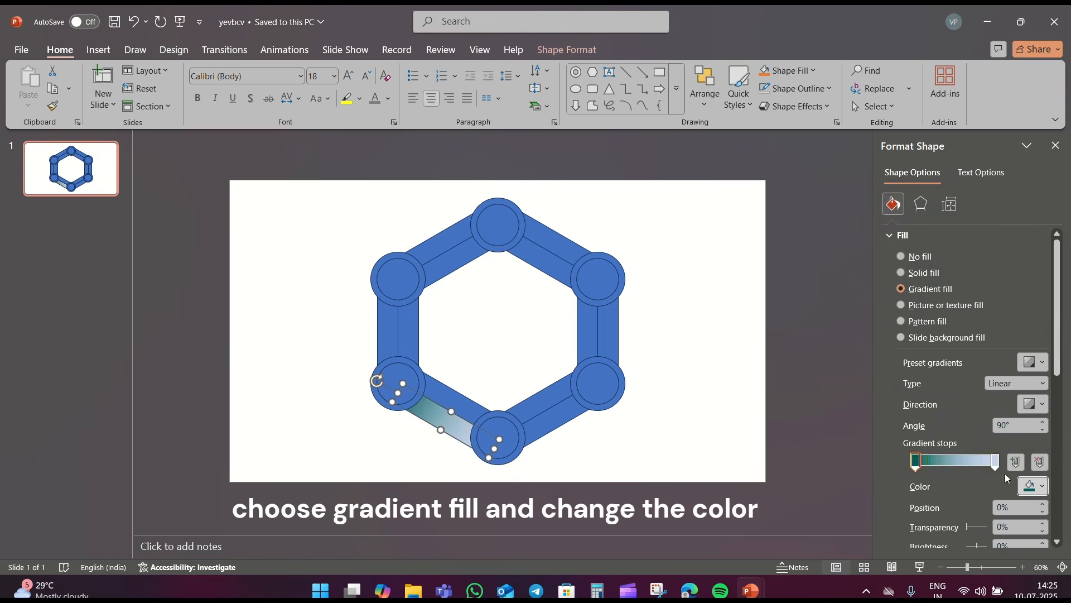
{"action": "left_click", "coordinate": [996, 465]}
{"action": "left_click", "coordinate": [1034, 485]}
{"action": "left_click", "coordinate": [910, 420]}
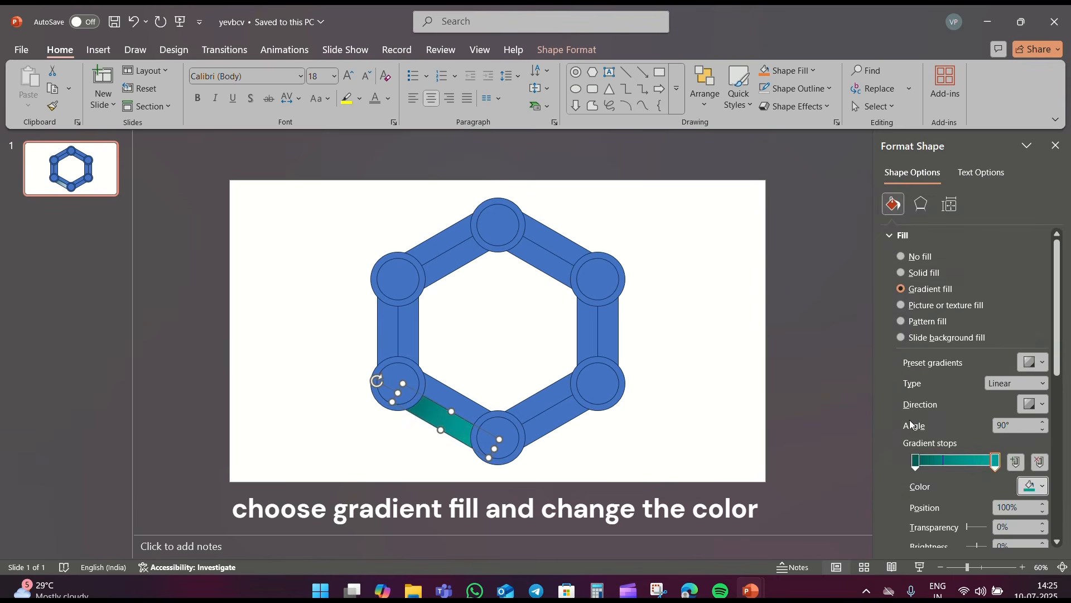
{"action": "left_click_drag", "start_coordinate": [916, 462], "coordinate": [1033, 464]}
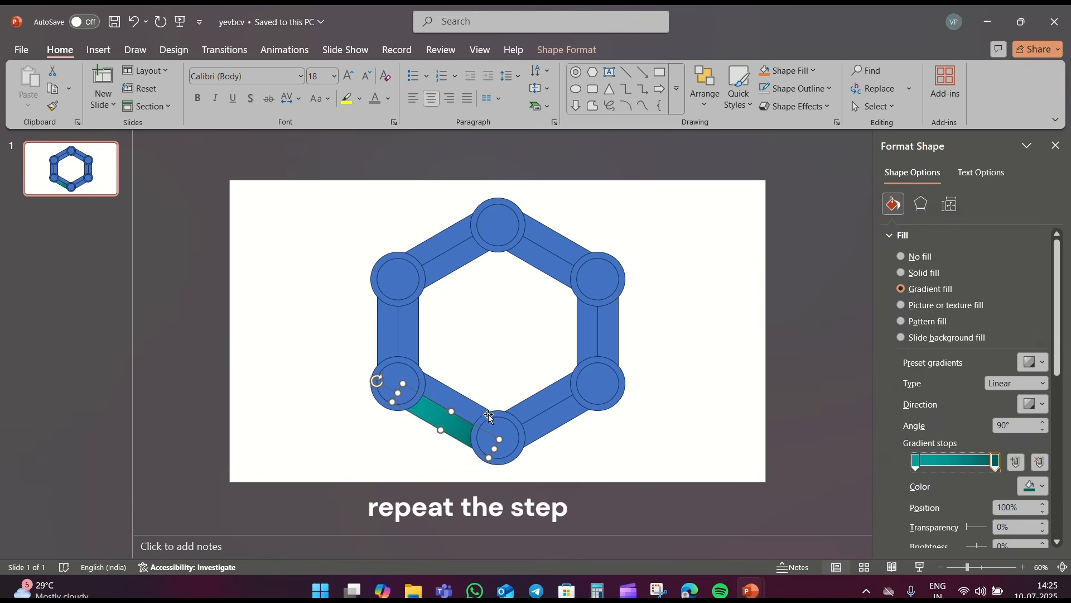
Step: Apply the teal to dark teal gradient fill to the lower-left ring with a linear angle of 0°
{"action": "left_click", "coordinate": [424, 381]}
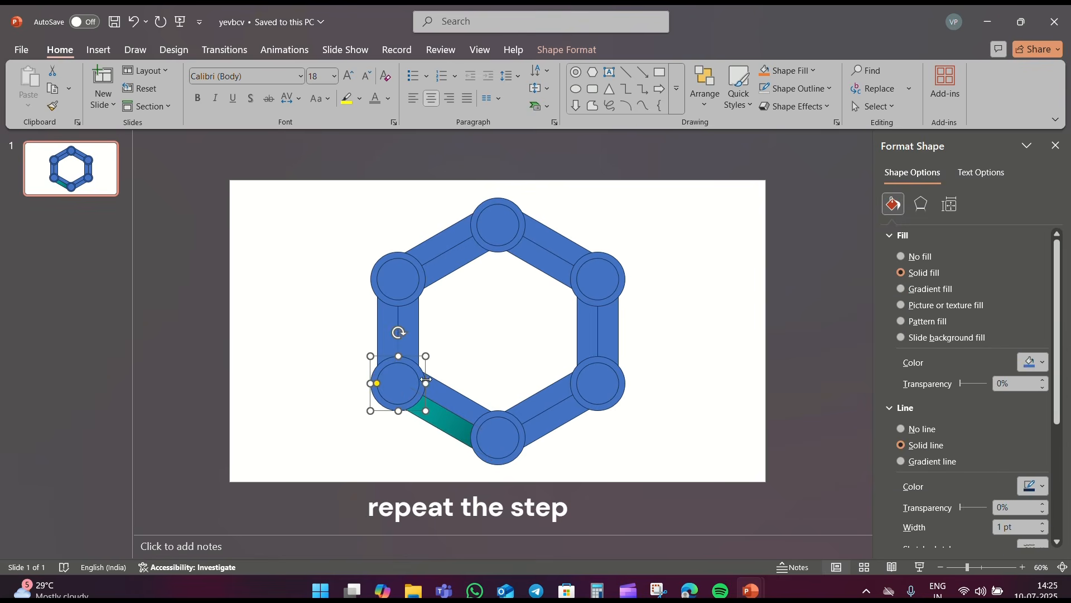
{"action": "left_click", "coordinate": [907, 289]}
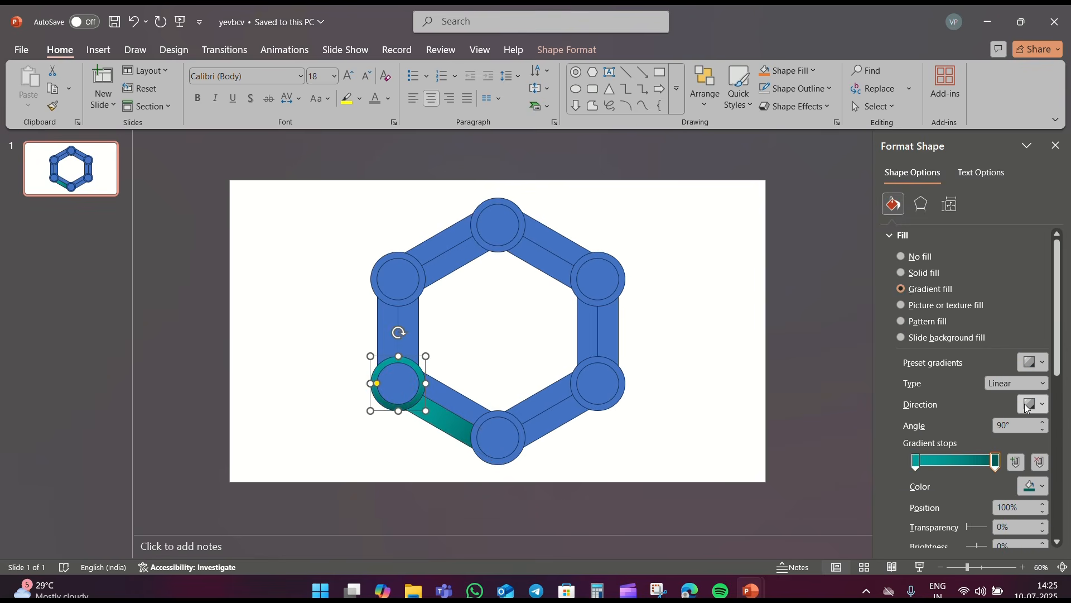
{"action": "left_click", "coordinate": [1028, 404]}
{"action": "left_click", "coordinate": [1006, 418]}
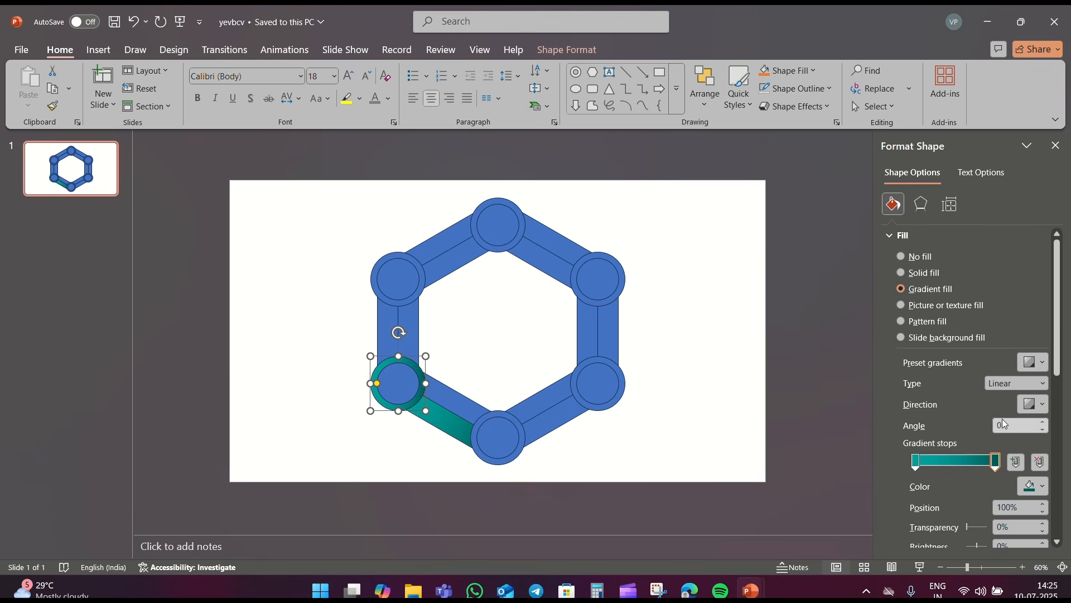
Step: Fill the inner half of the left vertical bar with the same teal gradient at a linear angle of 270°
{"action": "left_click", "coordinate": [412, 322]}
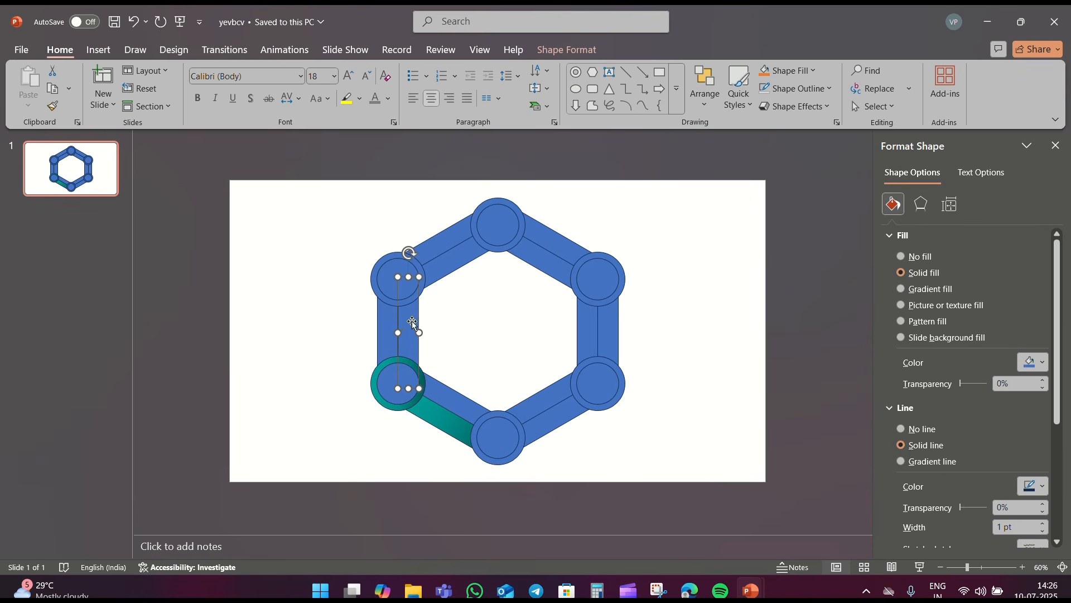
{"action": "left_click", "coordinate": [901, 290]}
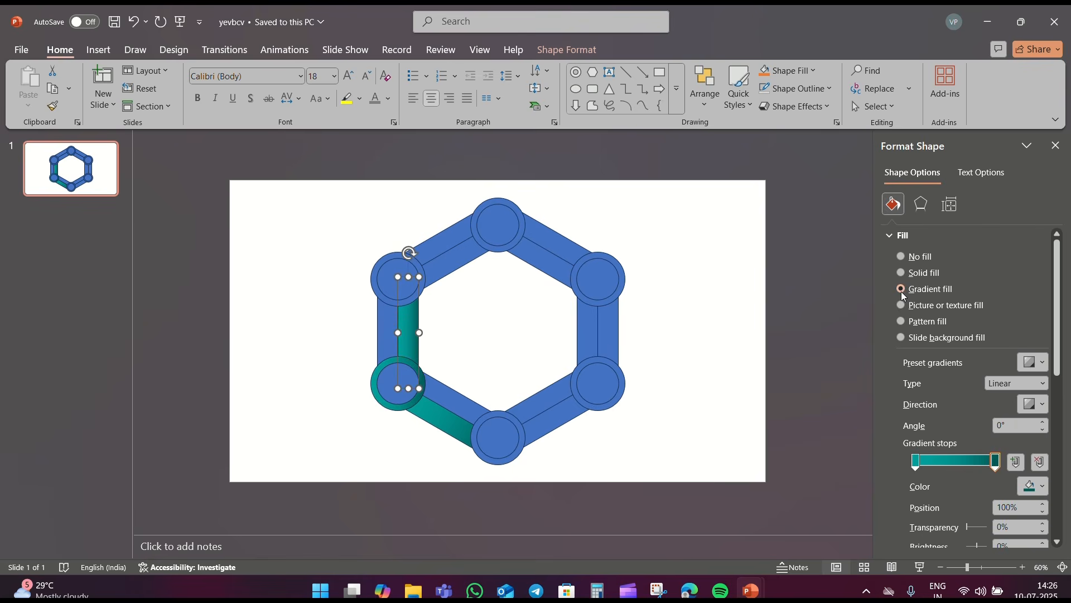
{"action": "left_click", "coordinate": [1028, 404]}
{"action": "left_click", "coordinate": [1026, 423]}
{"action": "left_click", "coordinate": [1028, 405]}
{"action": "left_click", "coordinate": [943, 456]}
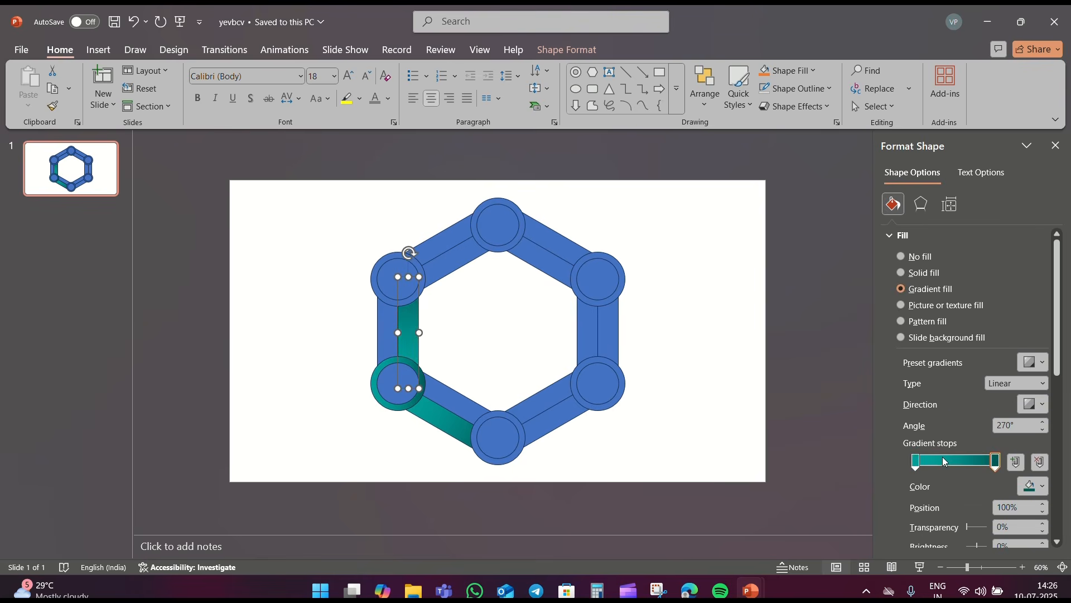
{"action": "left_click", "coordinate": [653, 376]}
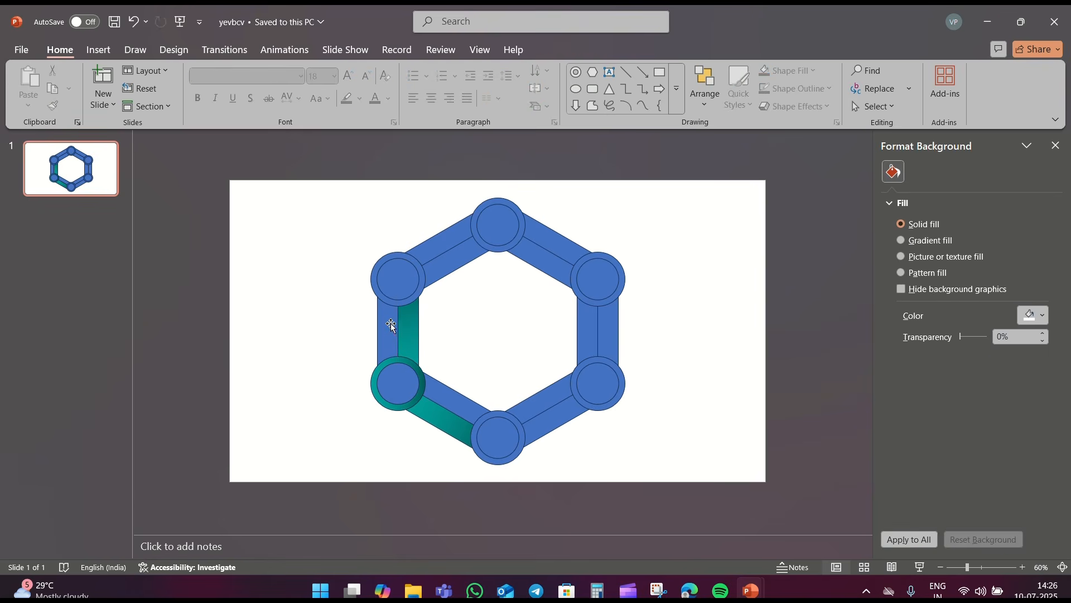
Step: Fill the outer half of the left vertical bar with a 270° gradient, dark teal at 0% and slate blue at 47%
{"action": "left_click", "coordinate": [391, 323]}
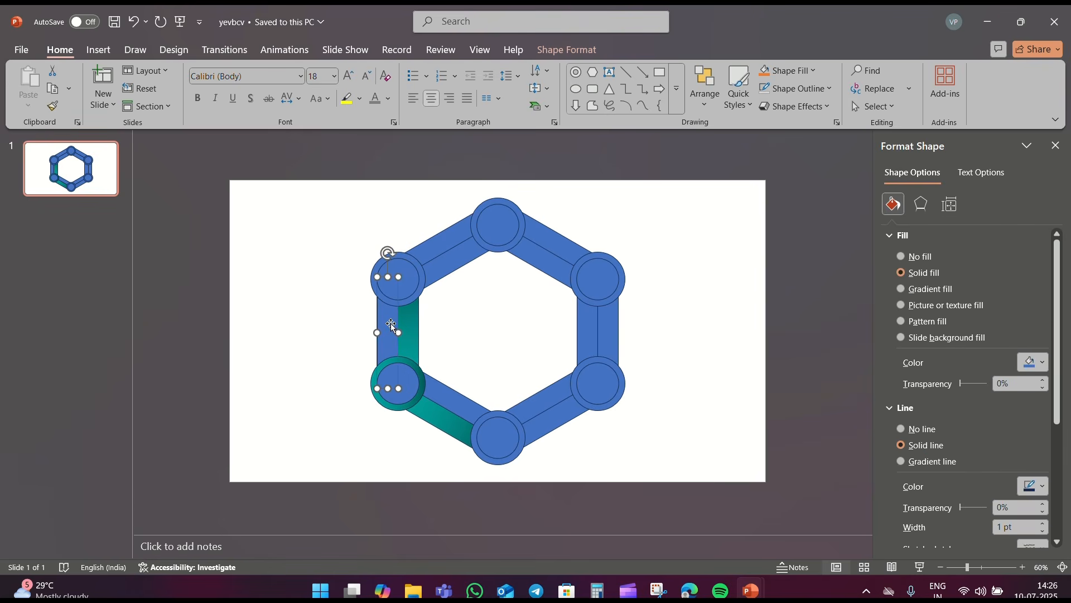
{"action": "left_click", "coordinate": [923, 290]}
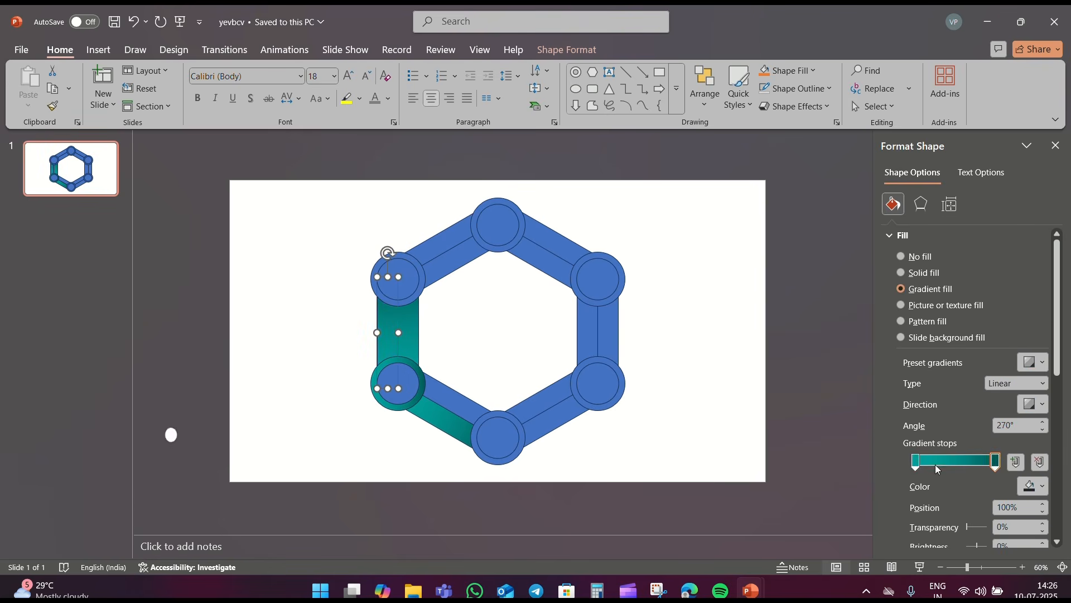
{"action": "left_click", "coordinate": [917, 461]}
{"action": "left_click", "coordinate": [1033, 486]}
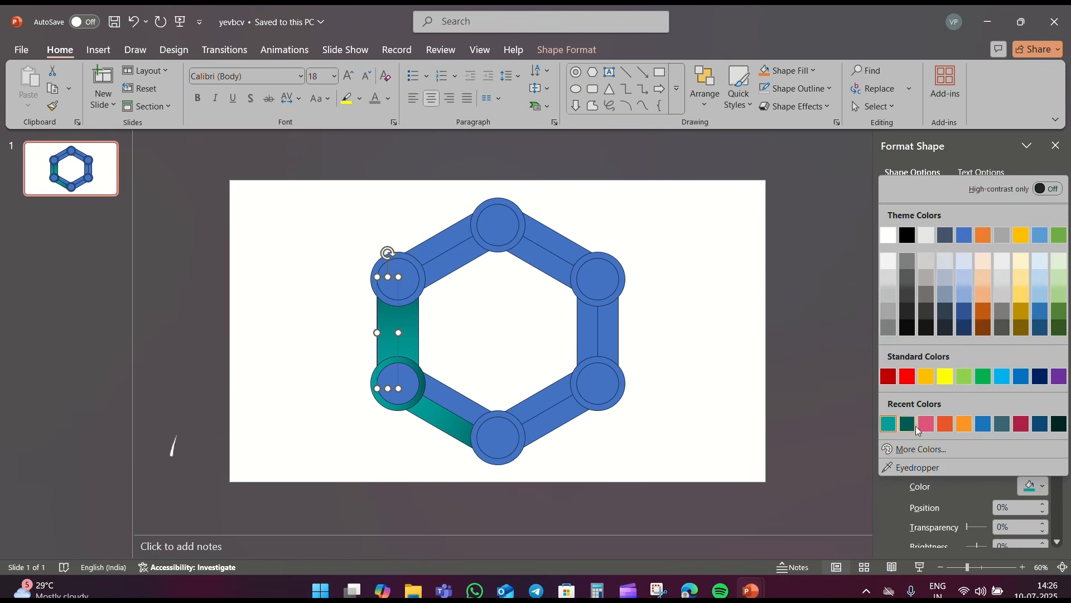
{"action": "left_click", "coordinate": [1002, 423]}
{"action": "left_click_drag", "start_coordinate": [916, 461], "coordinate": [809, 468]}
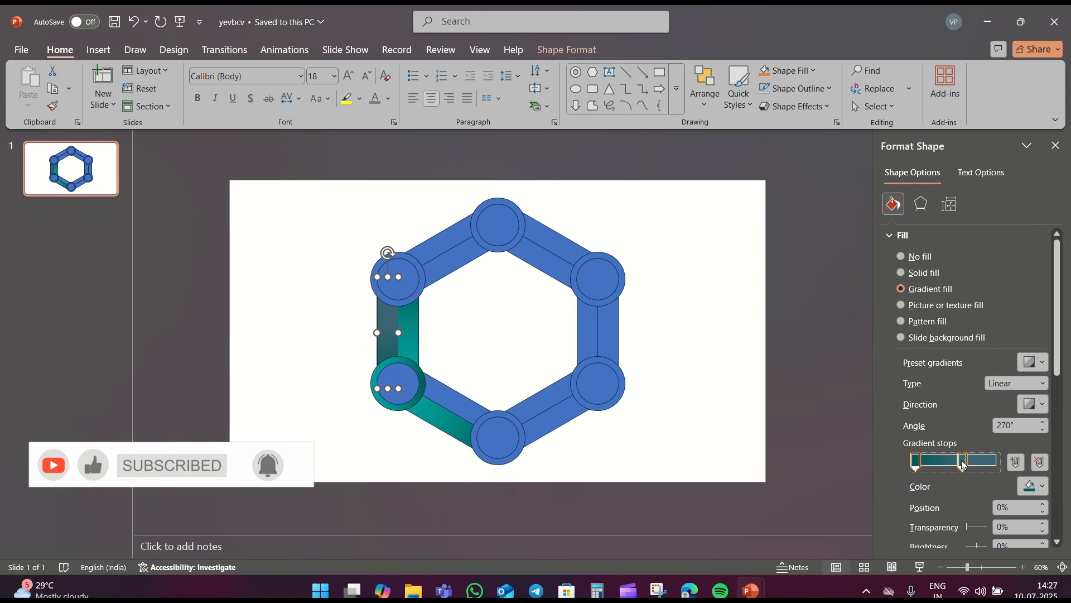
{"action": "mouse_move", "coordinate": [962, 463]}
{"action": "left_mouse_down"}
{"action": "mouse_move", "coordinate": [936, 463]}
{"action": "mouse_move", "coordinate": [954, 463]}
{"action": "left_mouse_up"}
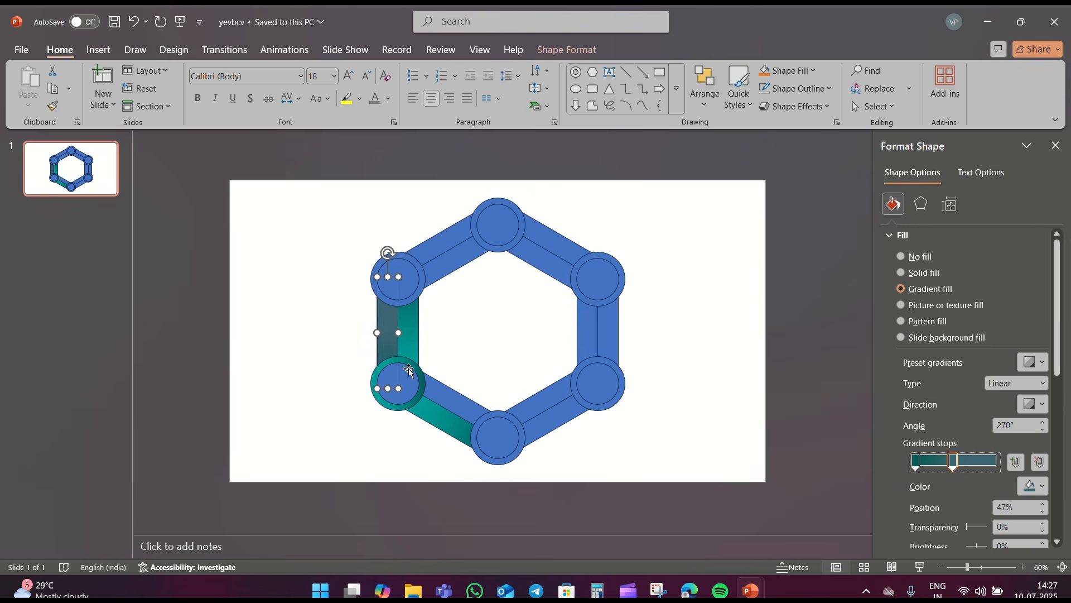
Step: Give the upper-left ring a 270° gradient fill with slate blue at 62% and dark teal at 100%
{"action": "left_click", "coordinate": [409, 305]}
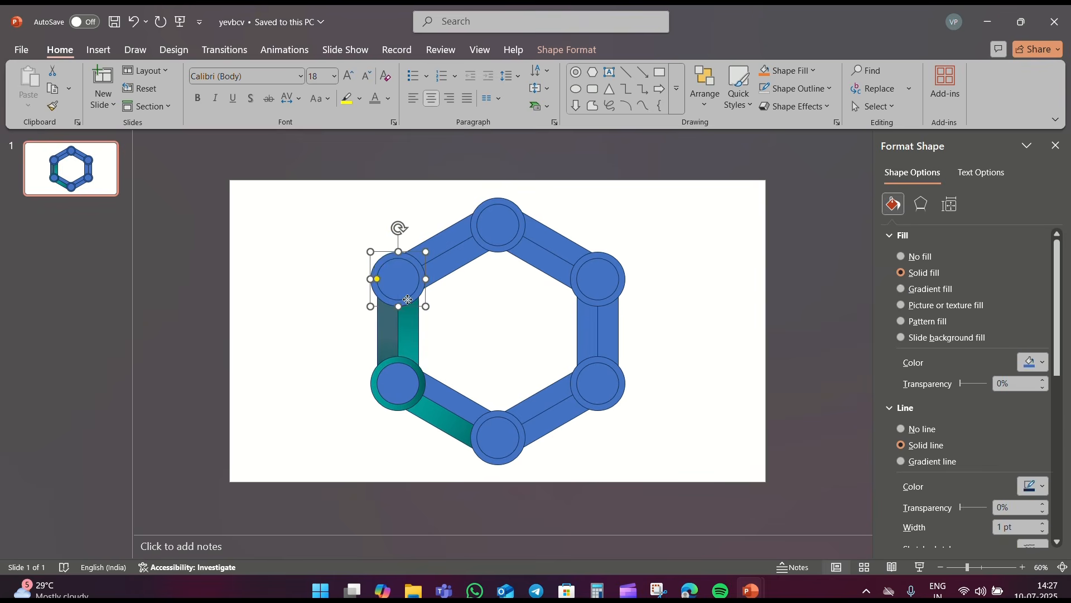
{"action": "left_click", "coordinate": [900, 290]}
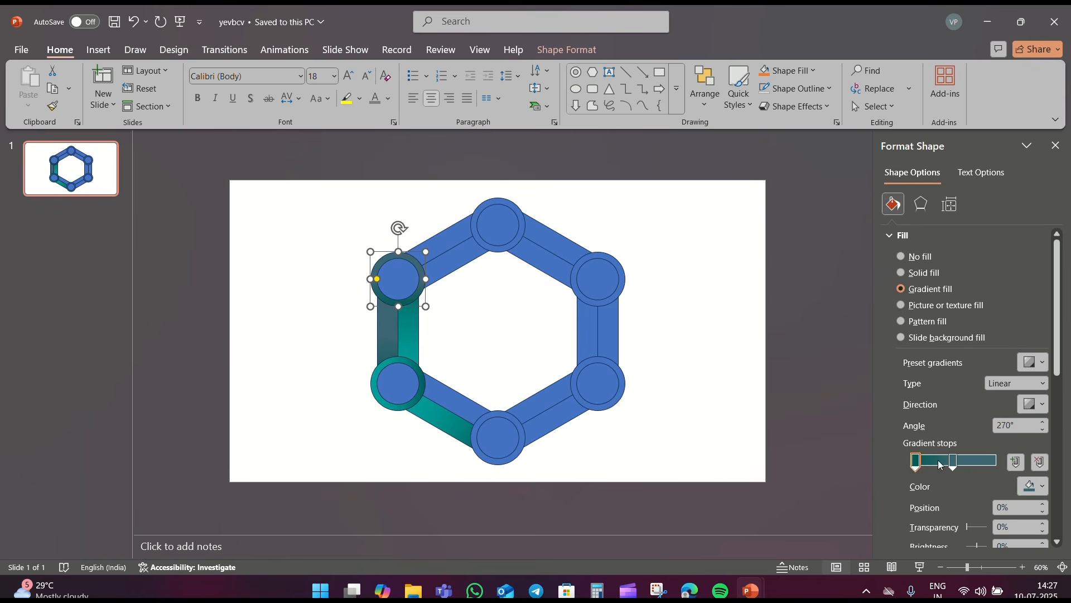
{"action": "mouse_move", "coordinate": [953, 462]}
{"action": "left_mouse_down"}
{"action": "mouse_move", "coordinate": [941, 465]}
{"action": "mouse_move", "coordinate": [1022, 466]}
{"action": "mouse_move", "coordinate": [947, 467]}
{"action": "mouse_move", "coordinate": [966, 468]}
{"action": "left_mouse_up"}
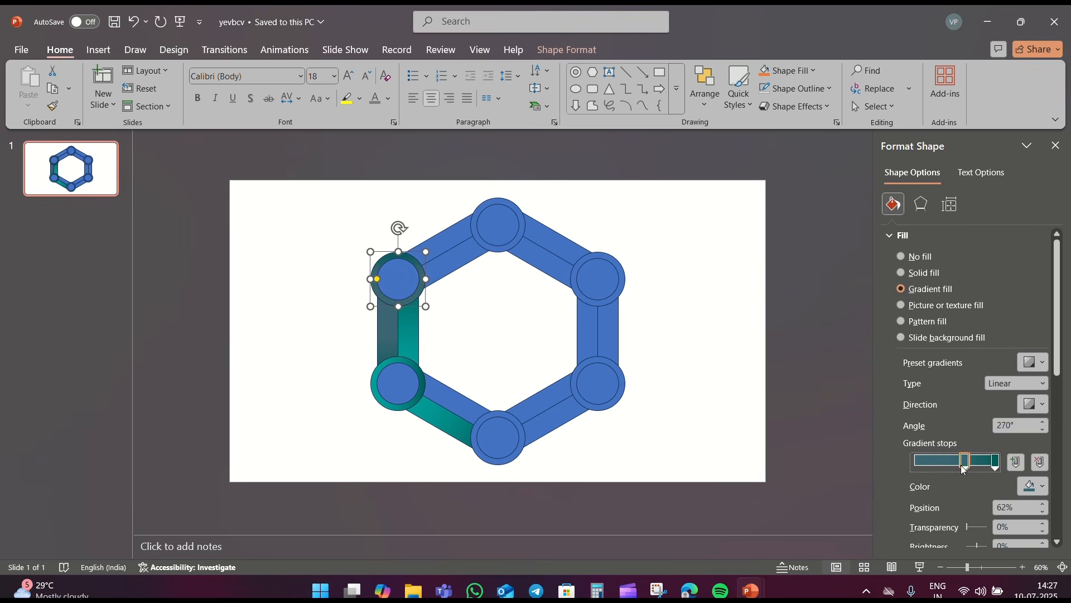
Step: Fill the inner half of the upper-left bar with a 315° gradient, slate blue at 24% and dark teal at 100%
{"action": "left_click", "coordinate": [441, 241]}
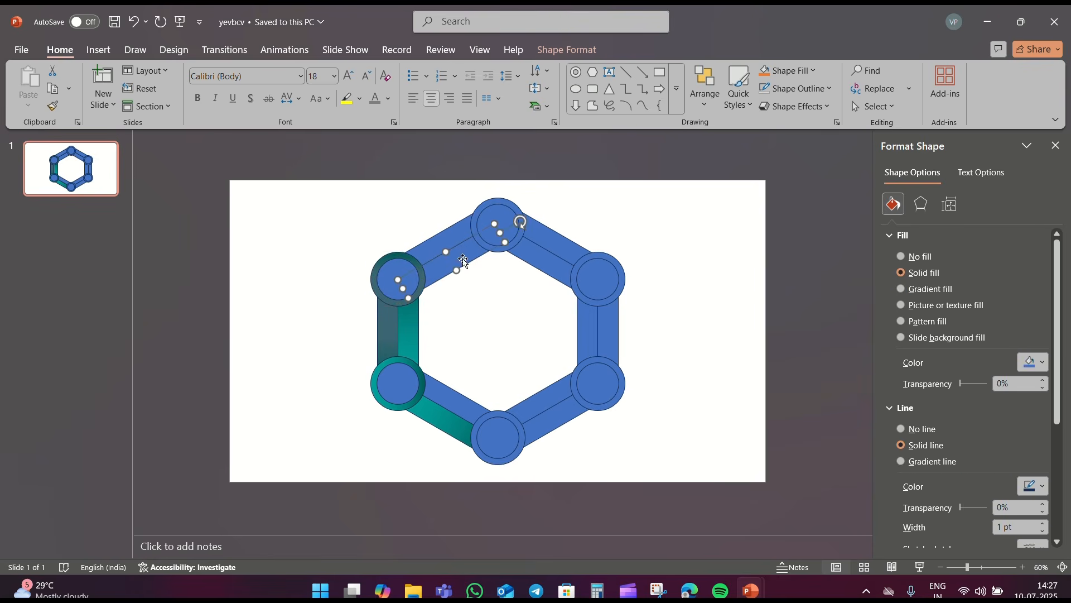
{"action": "left_click", "coordinate": [903, 290]}
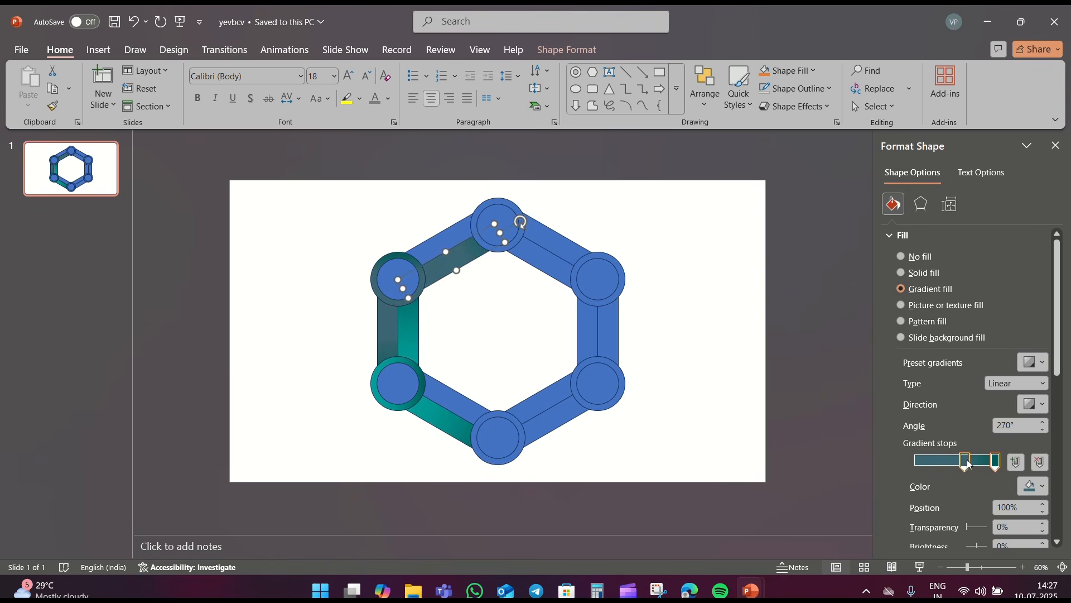
{"action": "left_click_drag", "start_coordinate": [970, 463], "coordinate": [937, 464]}
{"action": "left_click", "coordinate": [632, 250]}
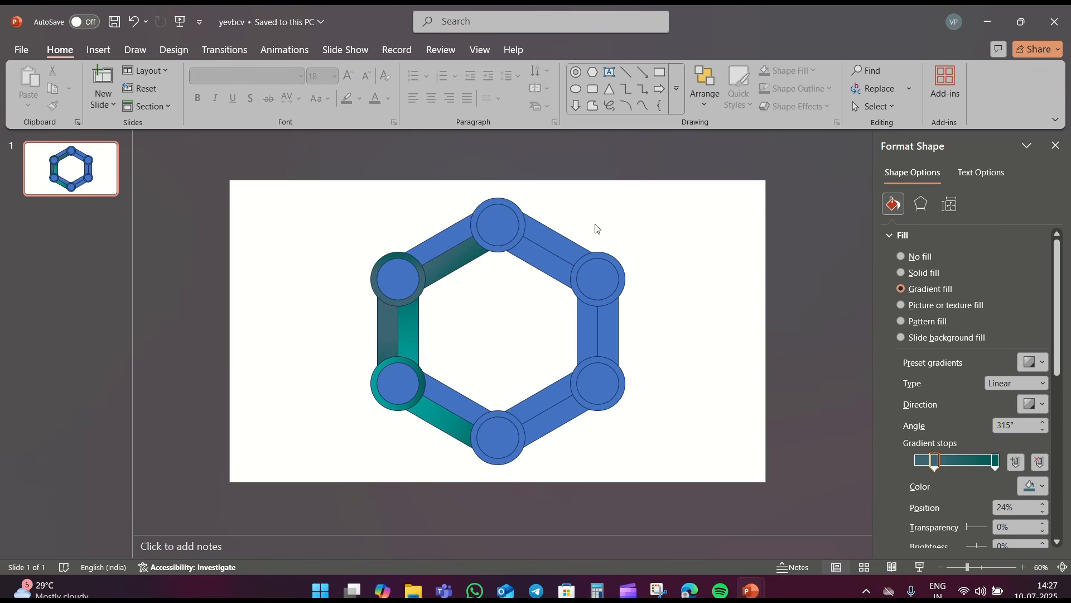
Step: Fill the outer half of the upper-left bar with a 315° linear gradient, dark blue at 0% and blue at 100%
{"action": "left_click", "coordinate": [436, 243]}
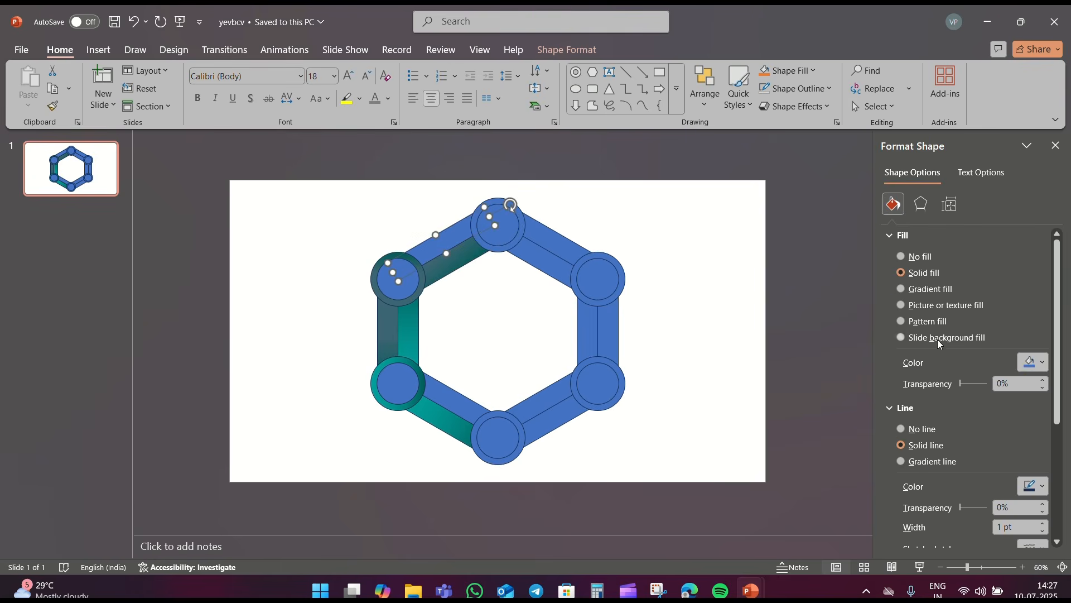
{"action": "left_click", "coordinate": [935, 292]}
{"action": "left_click", "coordinate": [1034, 486]}
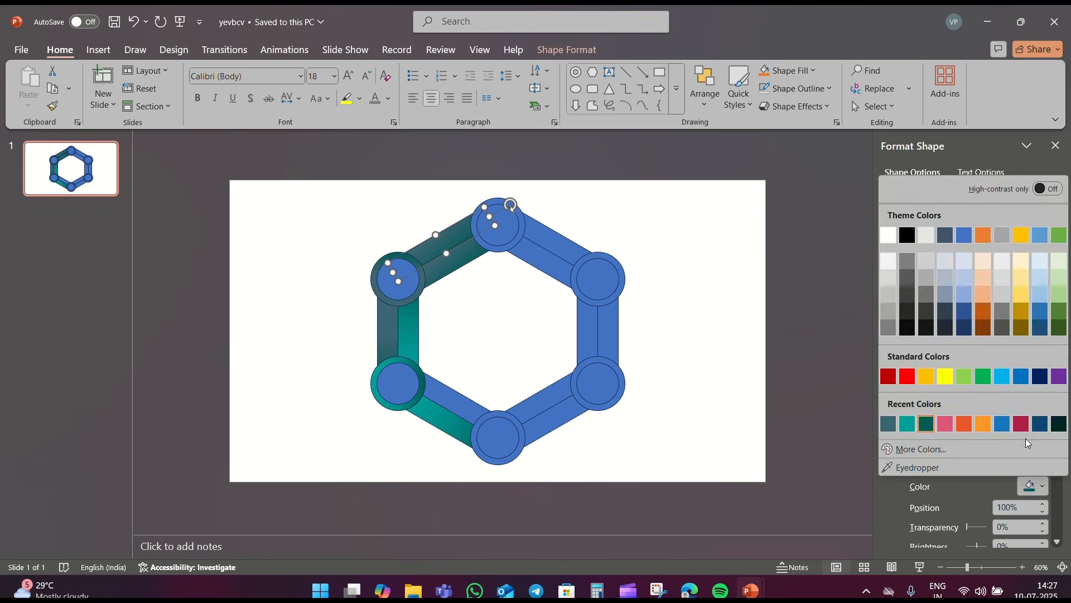
{"action": "left_click", "coordinate": [1002, 423]}
{"action": "left_click", "coordinate": [935, 460]}
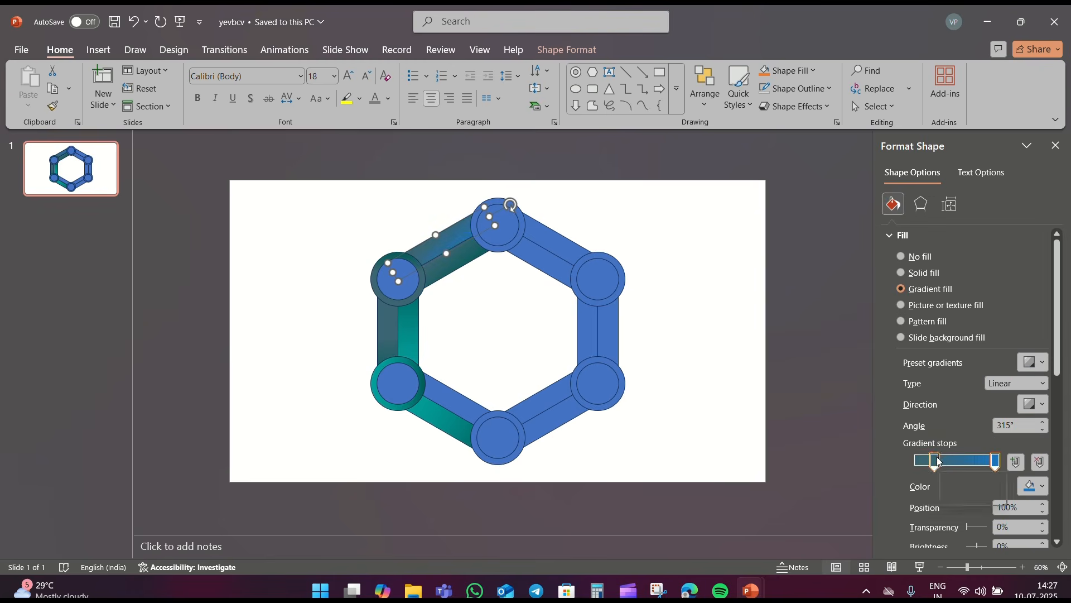
{"action": "left_click", "coordinate": [1034, 486]}
{"action": "left_click", "coordinate": [997, 423]}
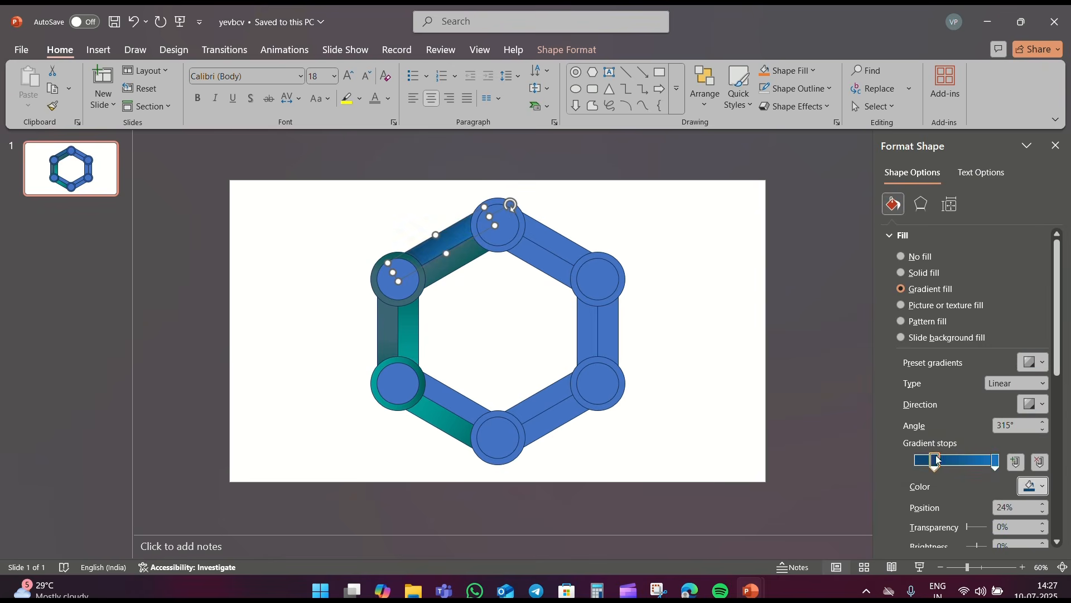
{"action": "left_click_drag", "start_coordinate": [935, 460], "coordinate": [916, 460]}
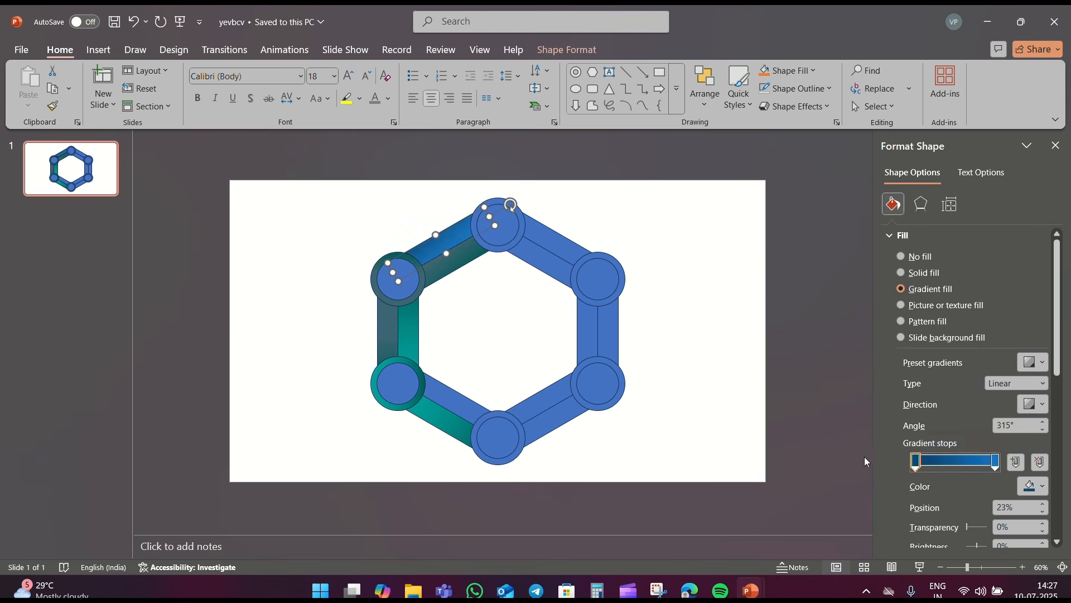
Step: Fill the top ring with the same dark-blue-to-blue gradient at a linear angle of 135°
{"action": "left_click", "coordinate": [495, 205]}
{"action": "left_click", "coordinate": [915, 290]}
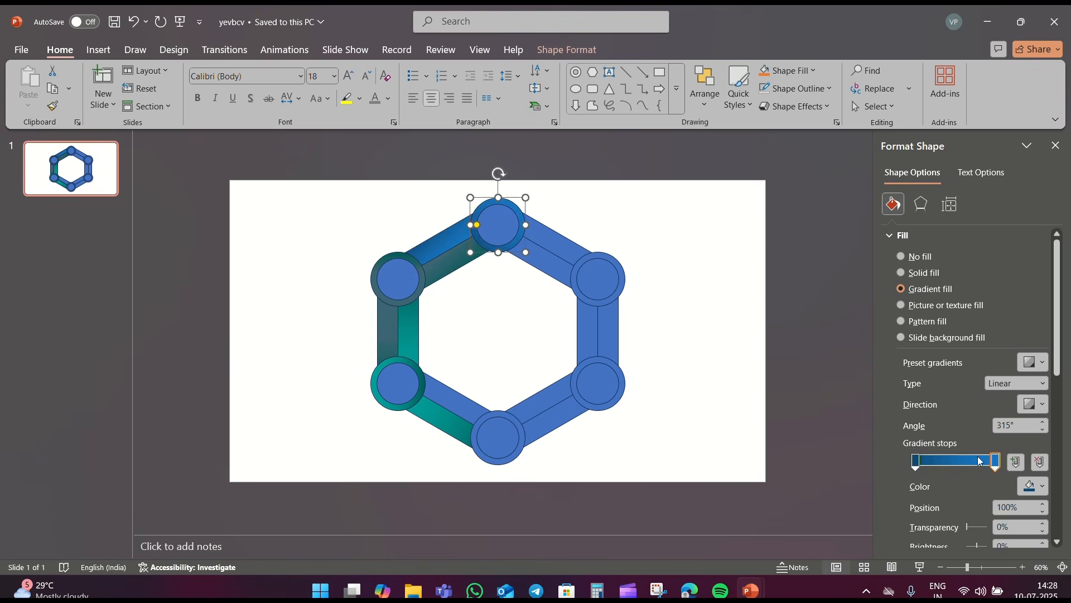
{"action": "left_click", "coordinate": [1021, 407]}
{"action": "left_click", "coordinate": [978, 429]}
Step: Fill the inner half of the upper-right bar with the same blue gradient at a linear angle of 225°
{"action": "left_click", "coordinate": [544, 262]}
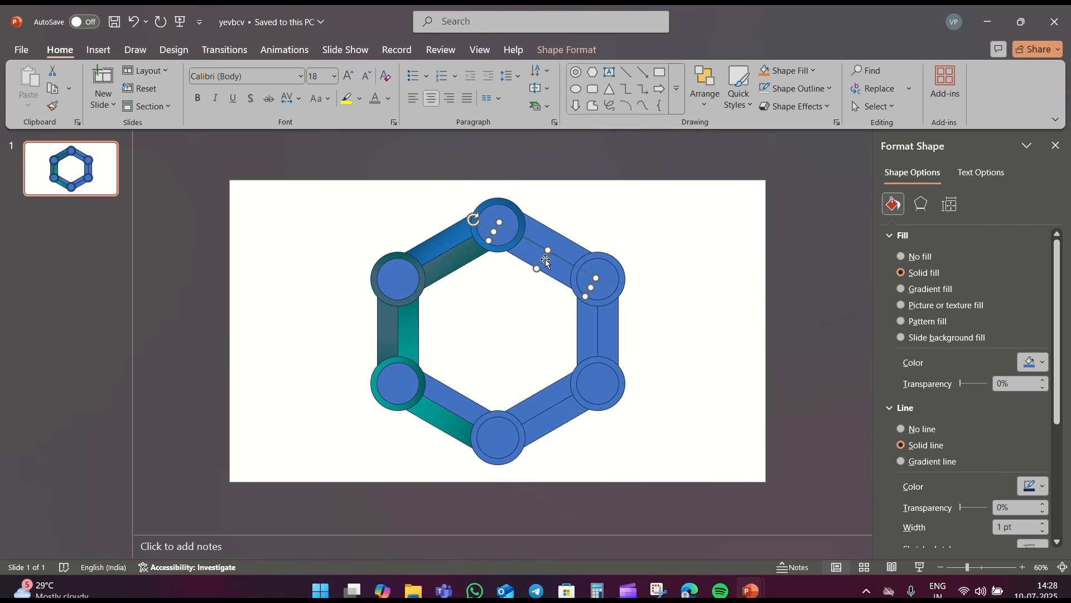
{"action": "left_click", "coordinate": [941, 290]}
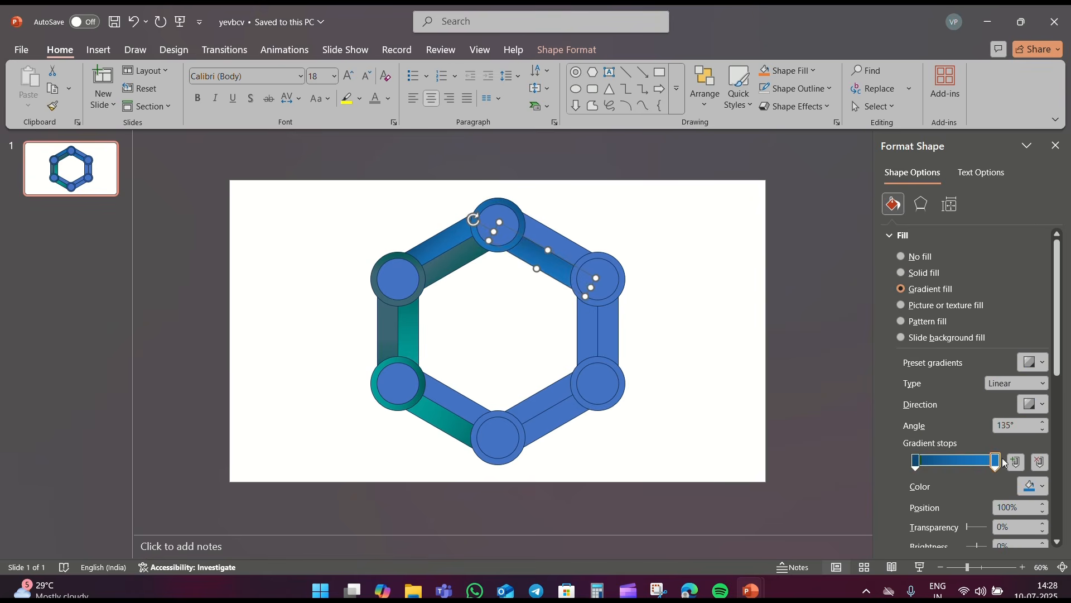
{"action": "left_click", "coordinate": [1034, 404]}
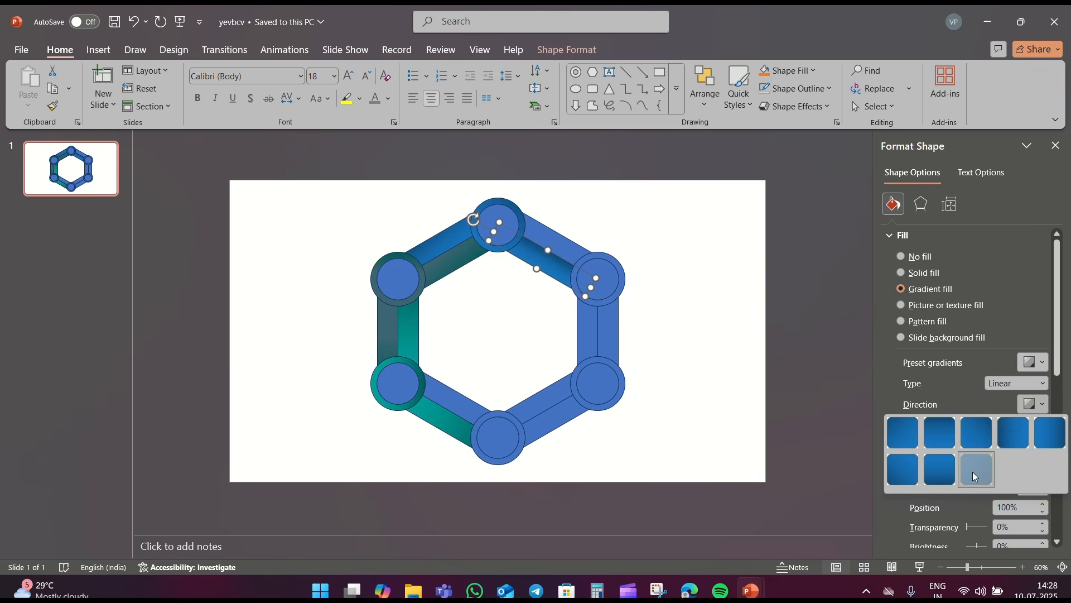
{"action": "left_click", "coordinate": [973, 471]}
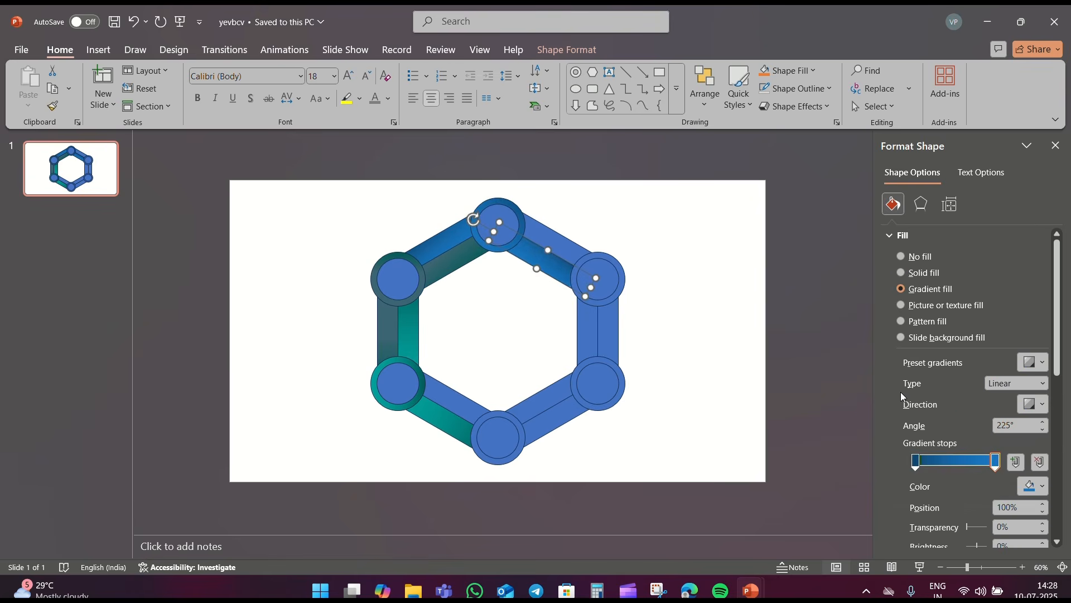
{"action": "left_click", "coordinate": [657, 257]}
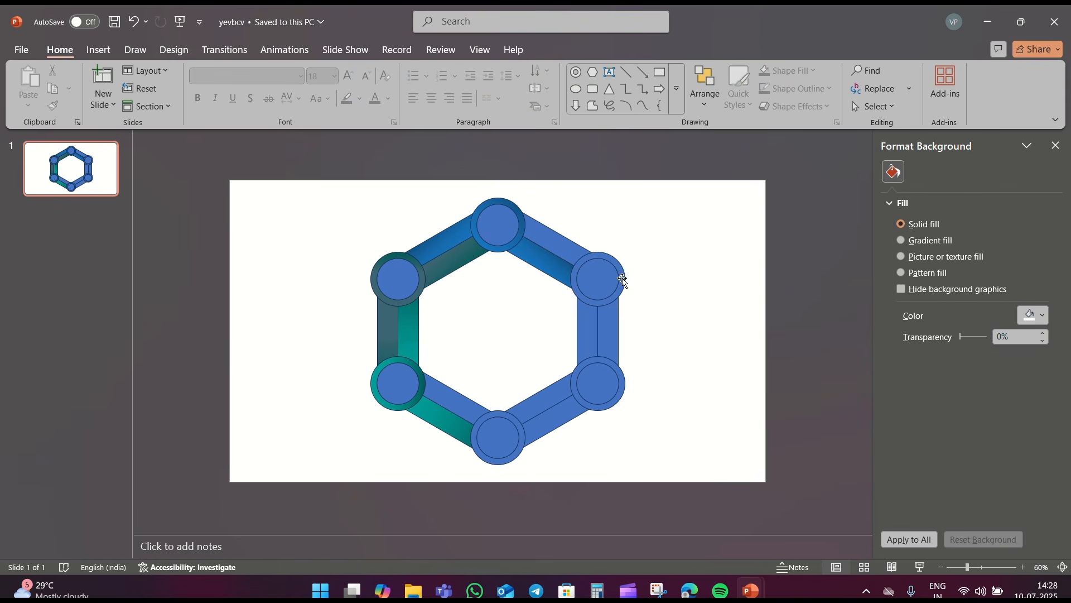
Step: Give the upper-right ring a 225° gradient fill with red-orange at 0% and light orange at 100%
{"action": "left_click", "coordinate": [624, 278]}
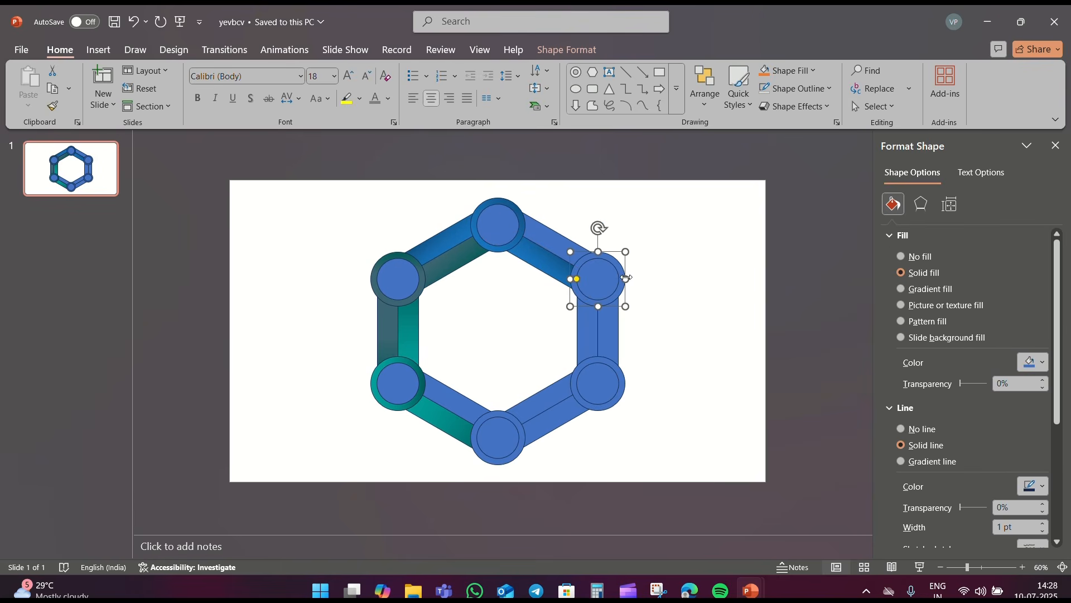
{"action": "left_click", "coordinate": [901, 289]}
{"action": "left_click", "coordinate": [1033, 484]}
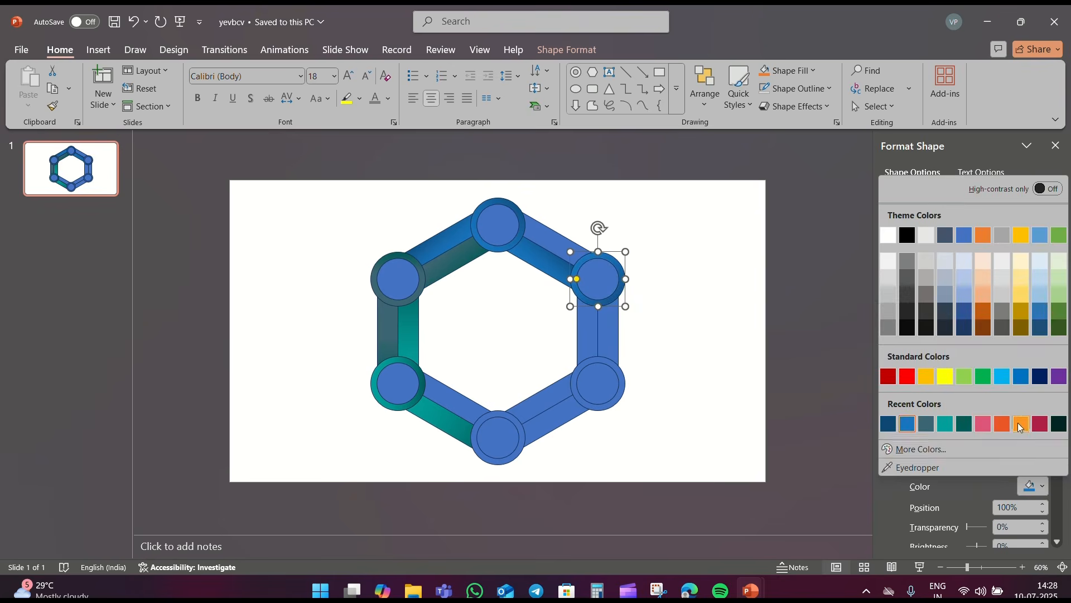
{"action": "left_click", "coordinate": [1018, 423]}
{"action": "left_click", "coordinate": [917, 464]}
{"action": "left_click", "coordinate": [1033, 484]}
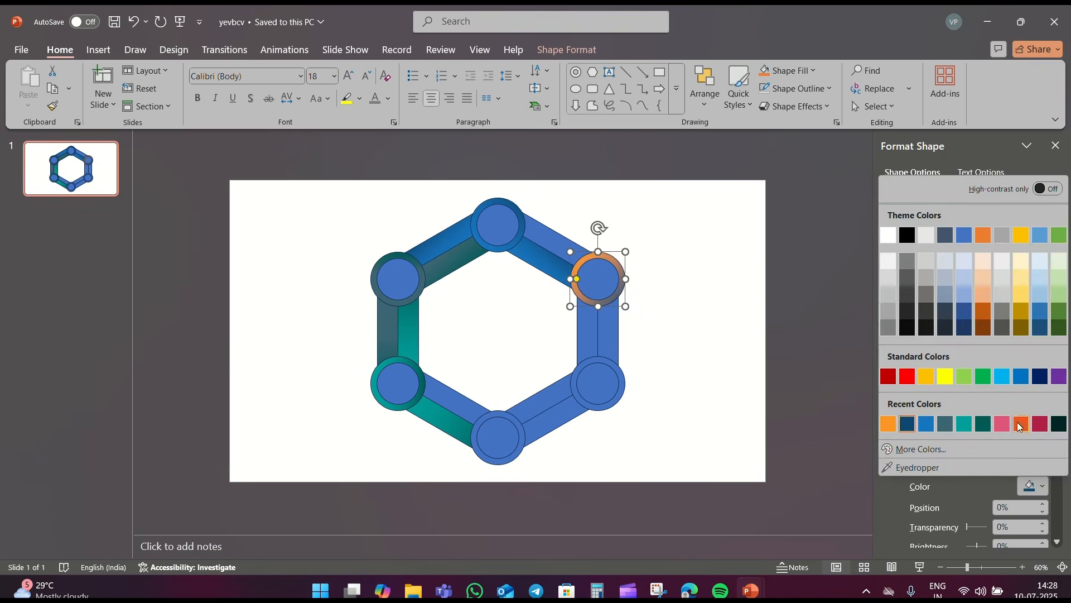
{"action": "left_click", "coordinate": [1018, 422]}
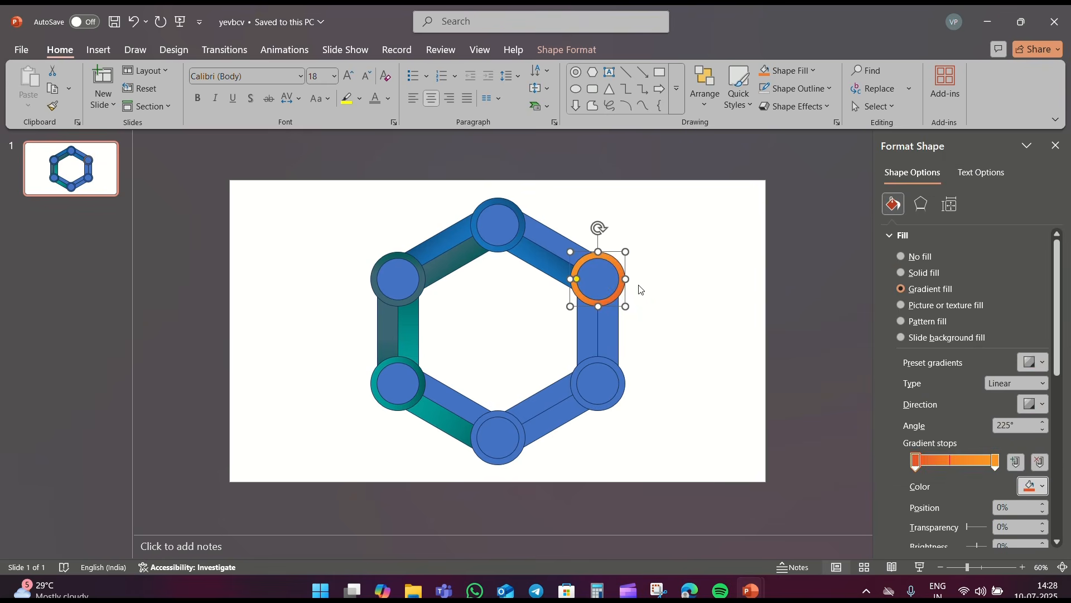
Step: Fill the outer half of the upper-right bar with the same orange gradient, trying 45° and 0° before setting the angle to 90°
{"action": "left_click", "coordinate": [557, 239]}
{"action": "left_click", "coordinate": [915, 290]}
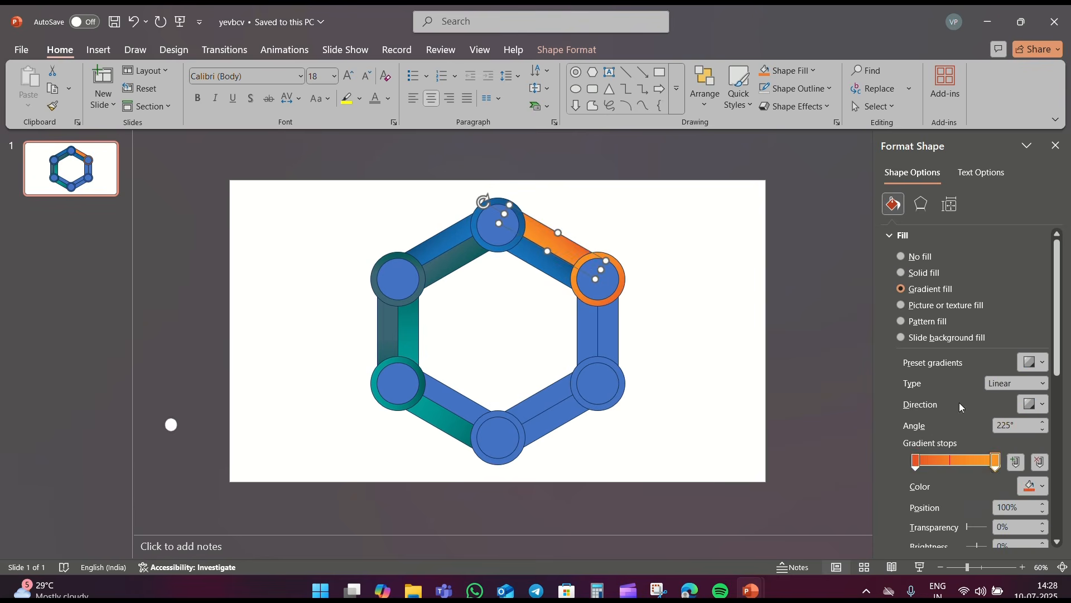
{"action": "left_click", "coordinate": [1032, 404]}
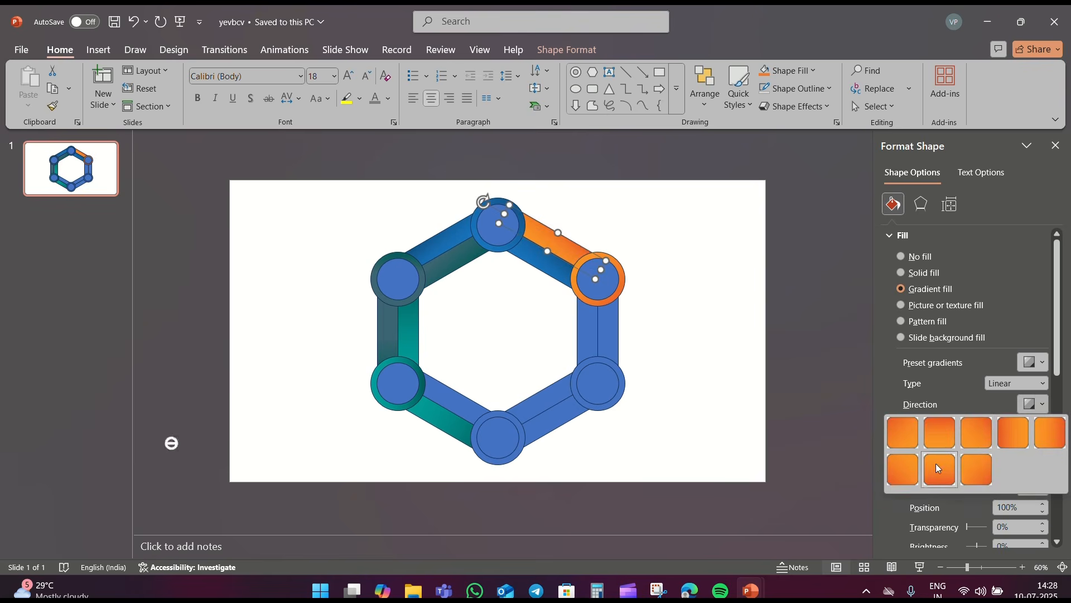
{"action": "left_click", "coordinate": [895, 426]}
{"action": "left_click", "coordinate": [917, 461]}
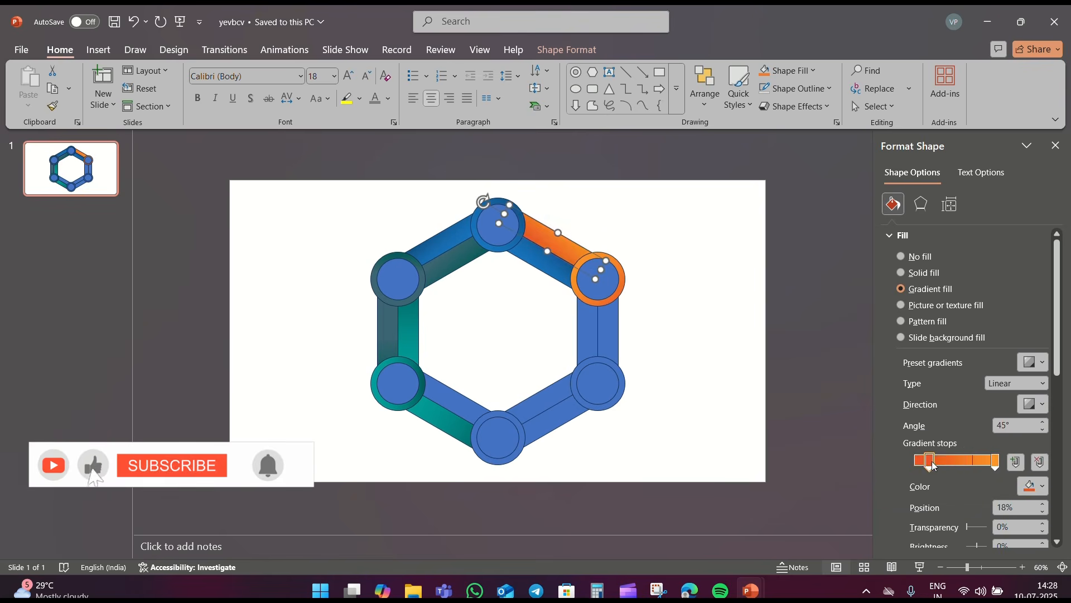
{"action": "left_click", "coordinate": [1033, 404]}
{"action": "left_click", "coordinate": [1007, 439]}
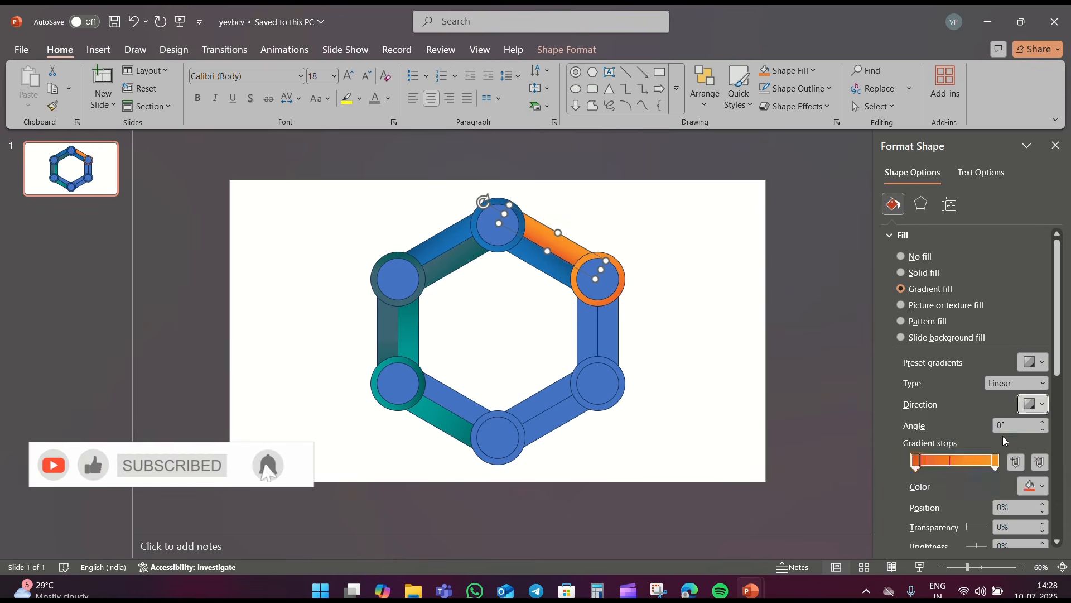
{"action": "left_click", "coordinate": [1033, 404]}
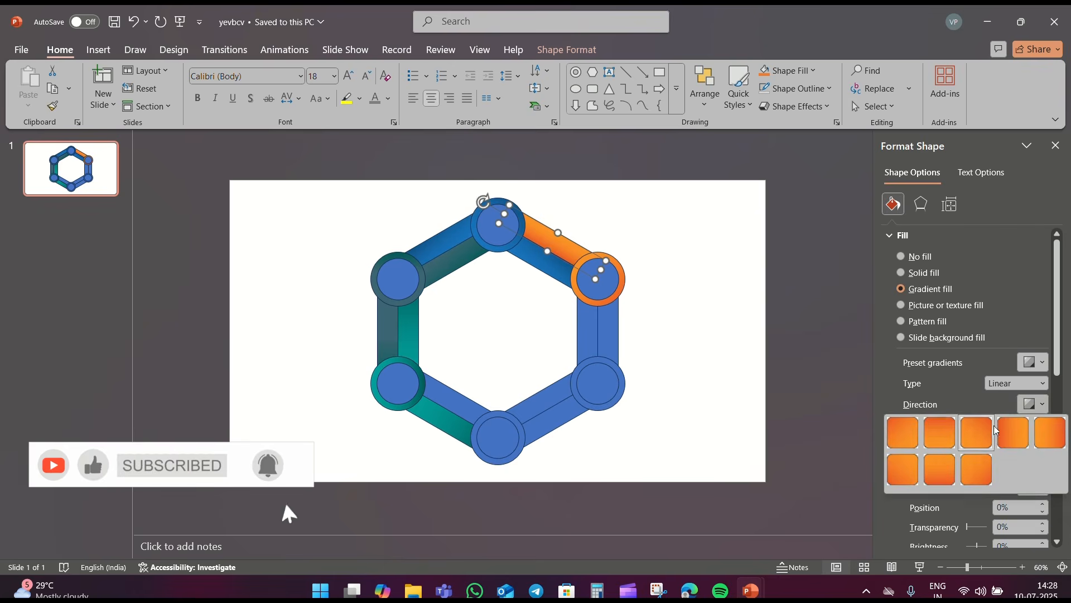
{"action": "left_click", "coordinate": [952, 426]}
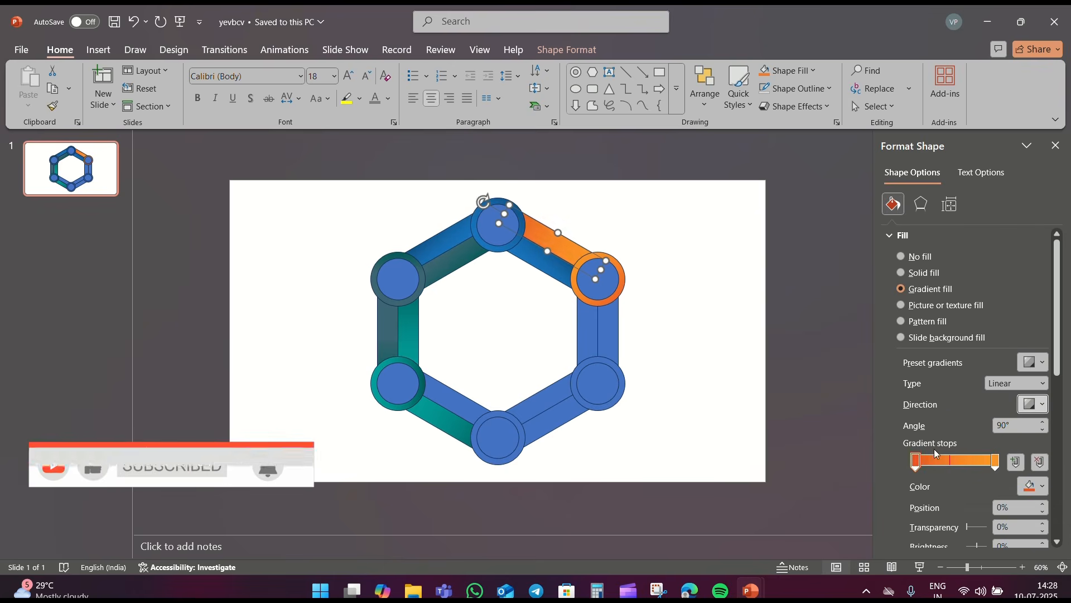
Step: Fill the inner half of the right vertical bar with the same orange gradient at a linear angle of 270°
{"action": "left_click", "coordinate": [607, 334]}
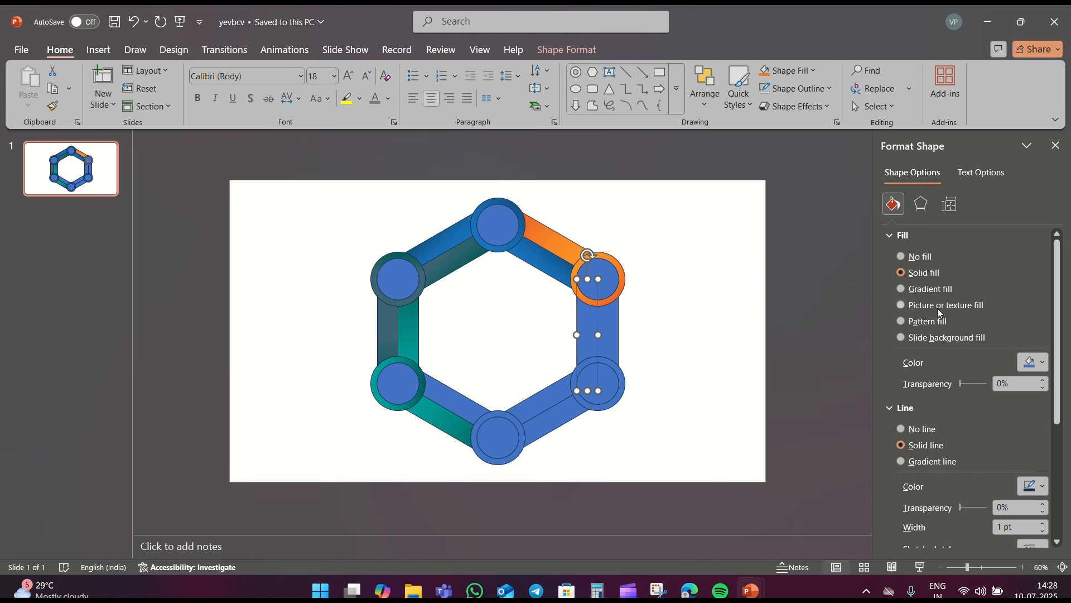
{"action": "left_click", "coordinate": [933, 288]}
{"action": "left_click", "coordinate": [1027, 404]}
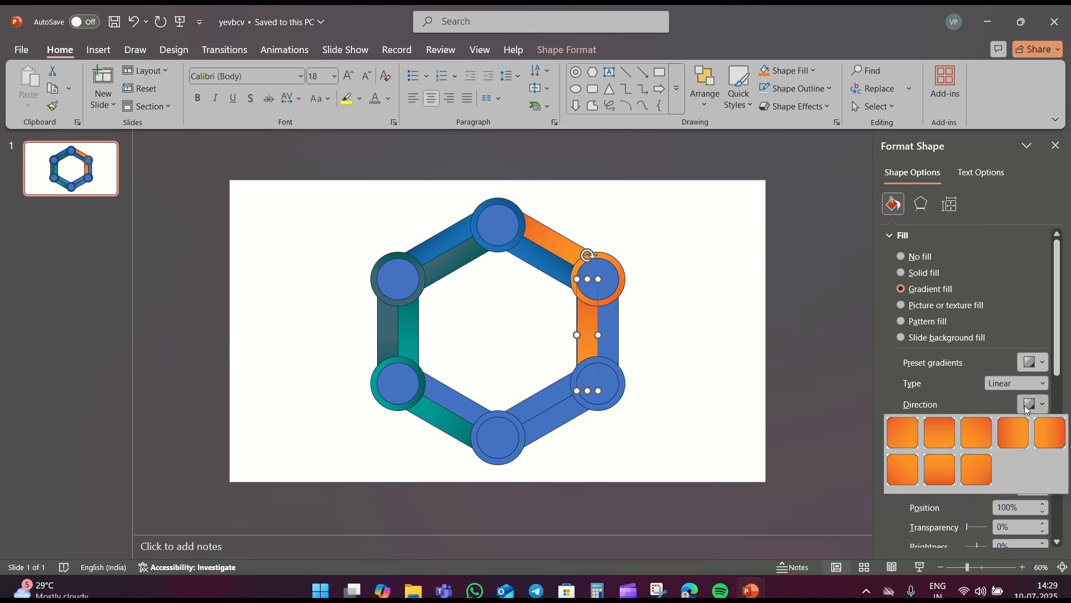
{"action": "left_click", "coordinate": [946, 467]}
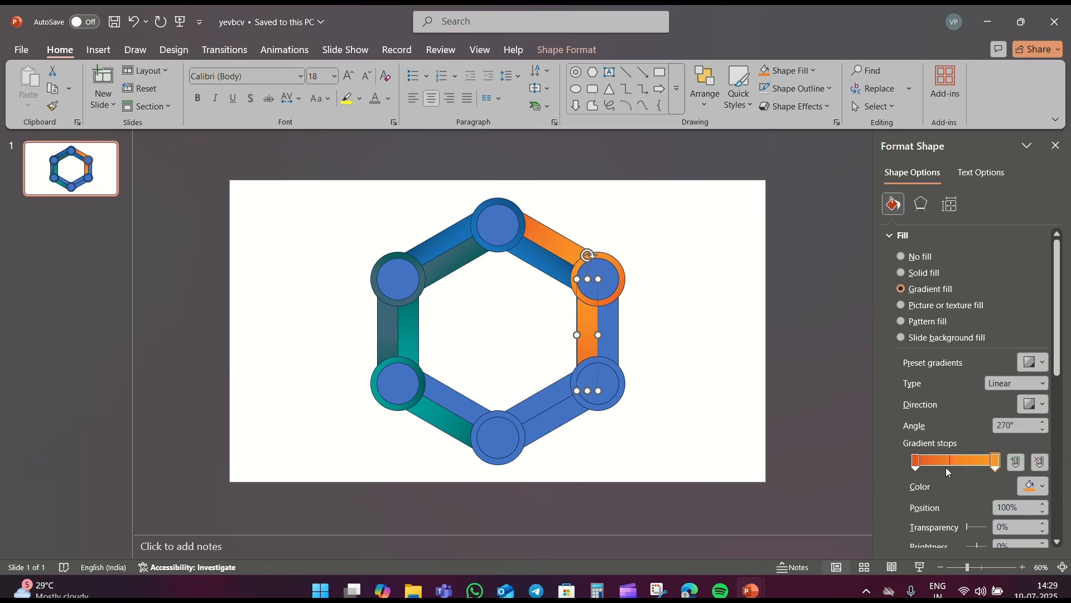
Step: Fill the outer half of the right vertical bar with a 270° gradient, red-orange at 61% and 25% darker orange at 100%
{"action": "left_click", "coordinate": [611, 340]}
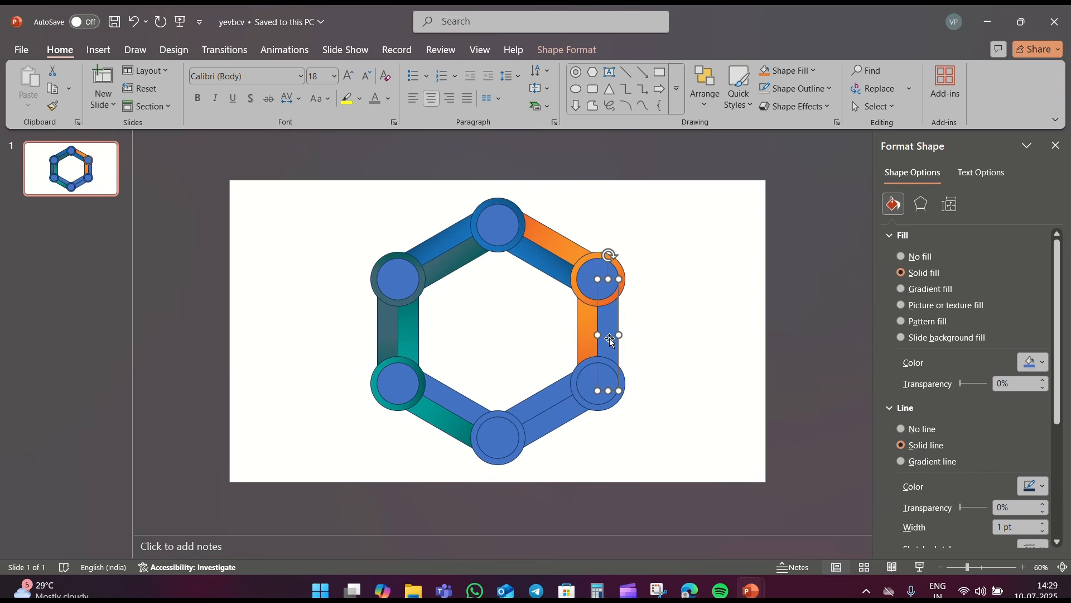
{"action": "left_click", "coordinate": [931, 289]}
{"action": "left_click", "coordinate": [996, 461]}
{"action": "left_click", "coordinate": [1029, 488]}
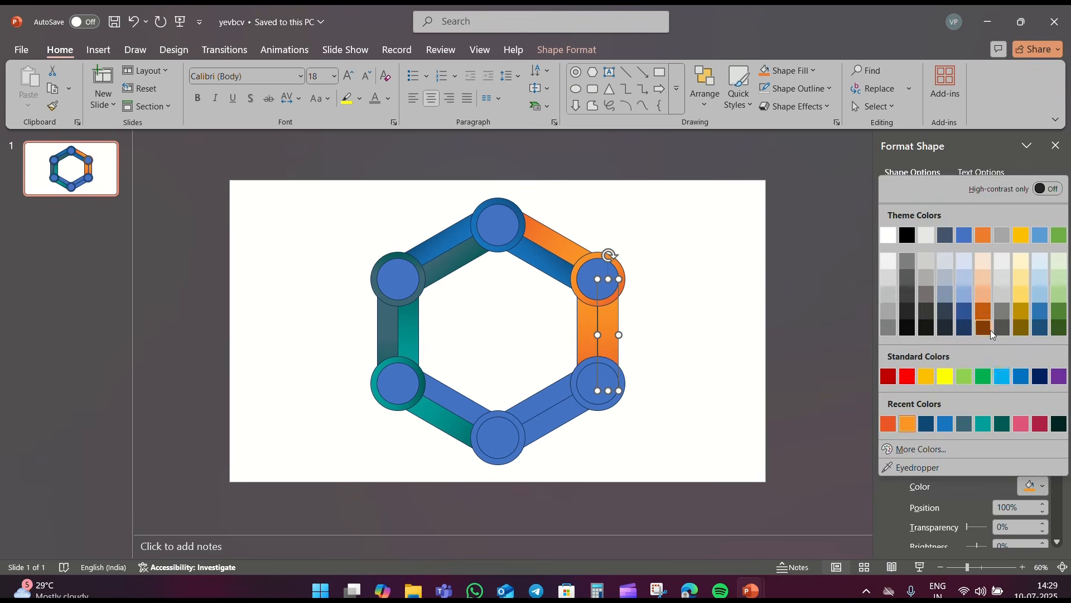
{"action": "left_click", "coordinate": [984, 317]}
{"action": "left_click_drag", "start_coordinate": [916, 462], "coordinate": [966, 473]}
{"action": "left_click", "coordinate": [1033, 404]}
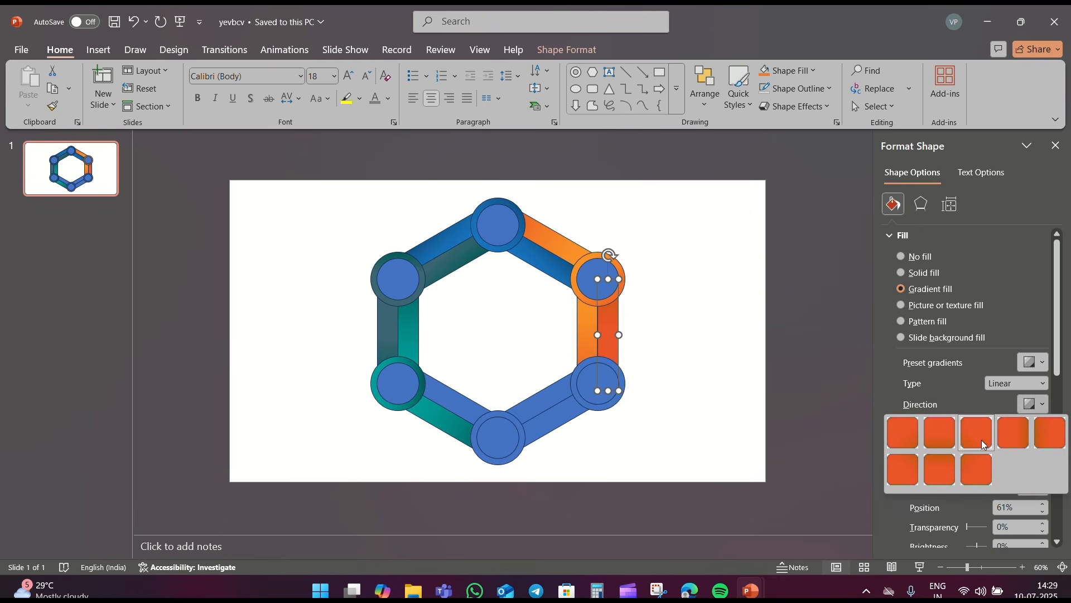
{"action": "left_click", "coordinate": [936, 464]}
Step: Fill the lower-right ring with the same red-orange to dark orange gradient at 270°
{"action": "left_click", "coordinate": [578, 373]}
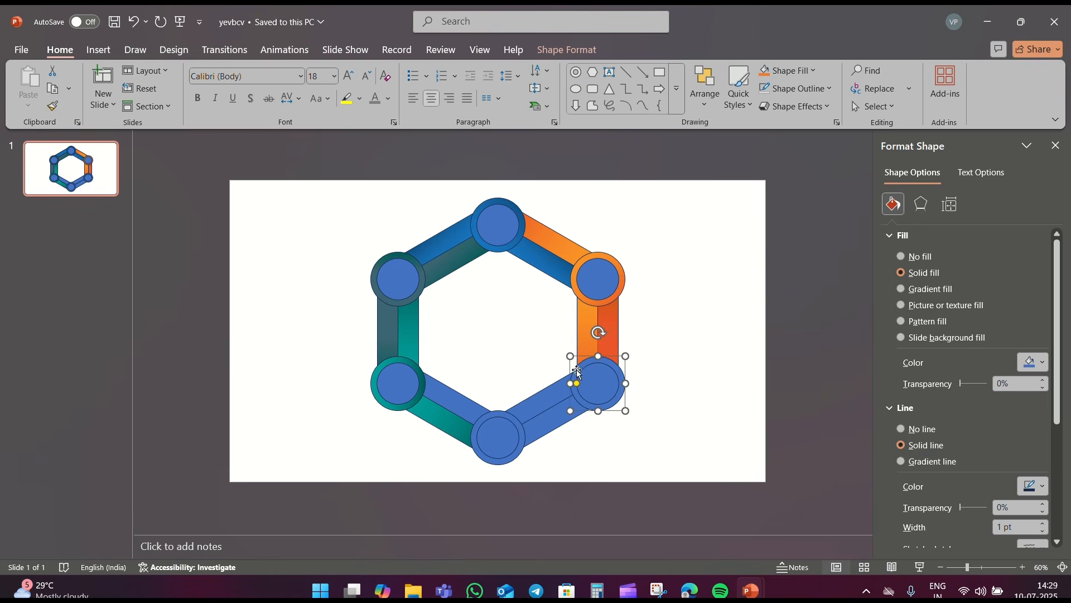
{"action": "left_click", "coordinate": [916, 291]}
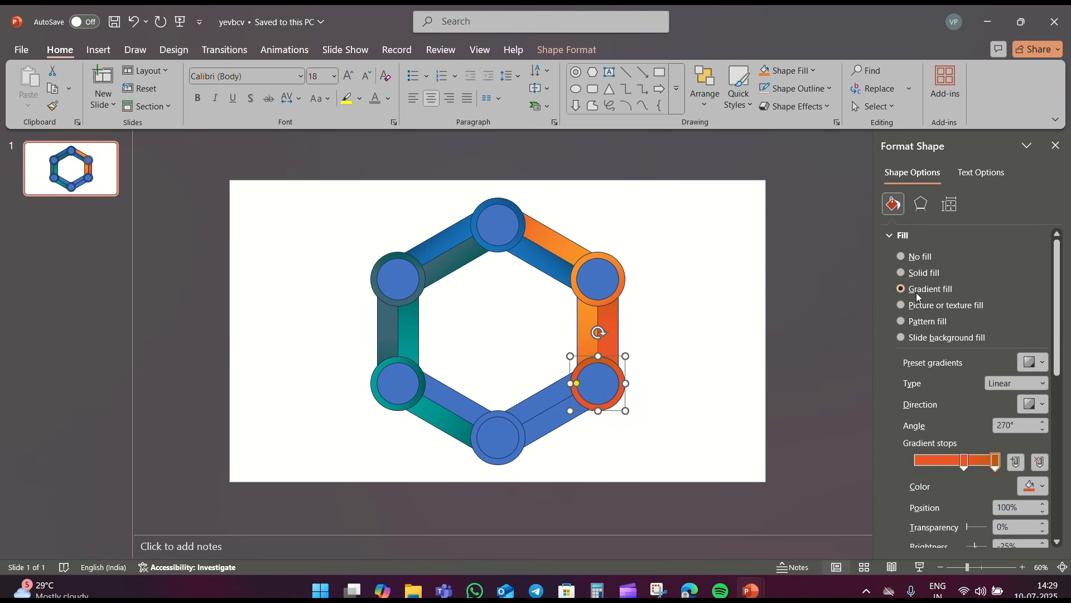